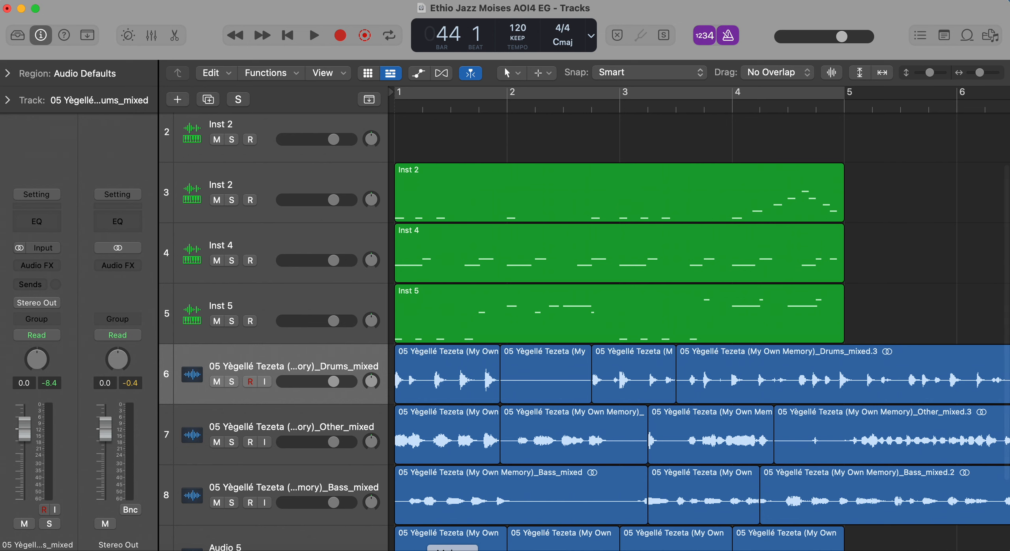
- Switch to Moises, submit 05 Yègellé Tezeta for Vocals, Drums, Bass, Other separation, and open the song
scroll(486, 382, "down", 5)
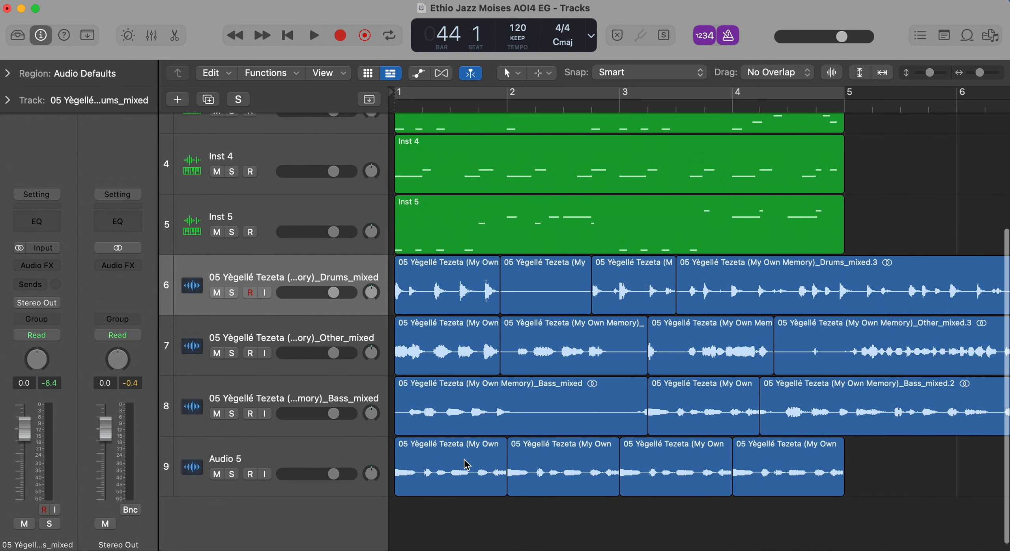
left_click(452, 550)
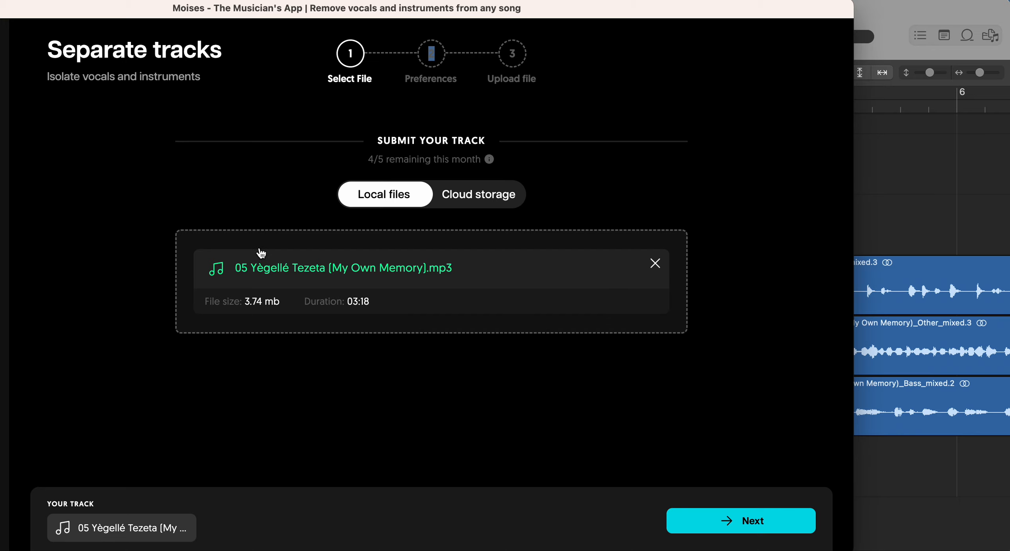
left_click(745, 523)
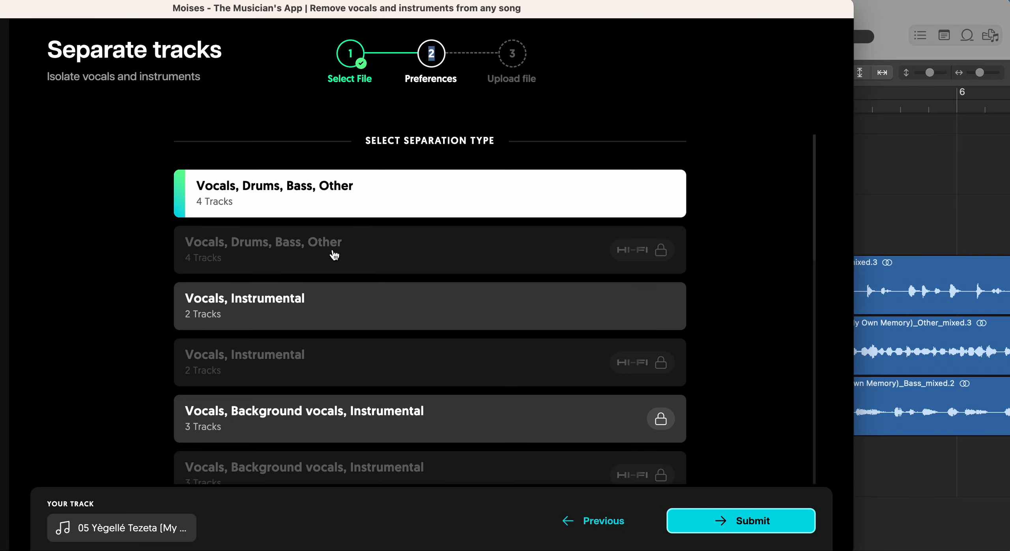
left_click(750, 520)
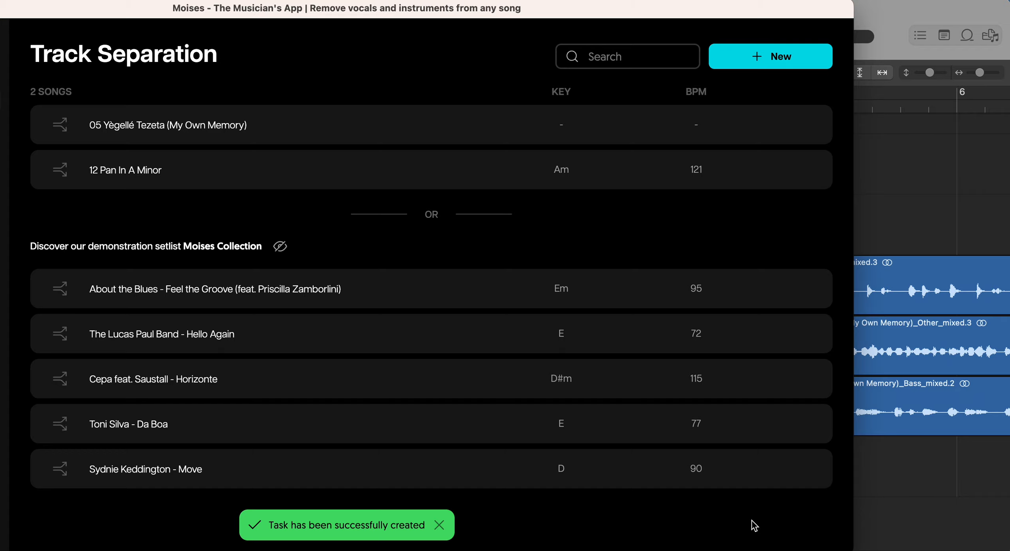
left_click(271, 129)
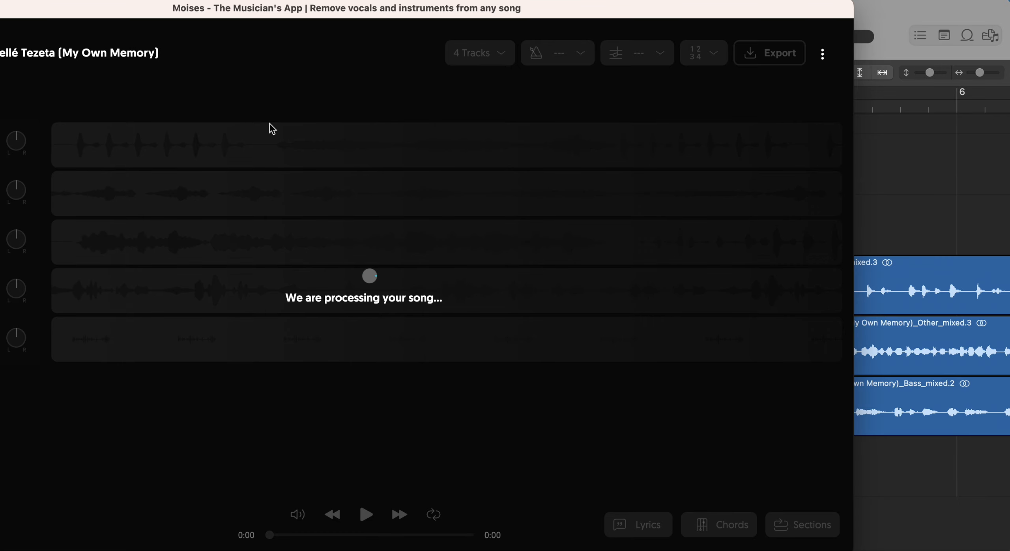
- Return to Logic Pro and play the Drums_mixed track soloed with the metronome turned off
left_click(956, 218)
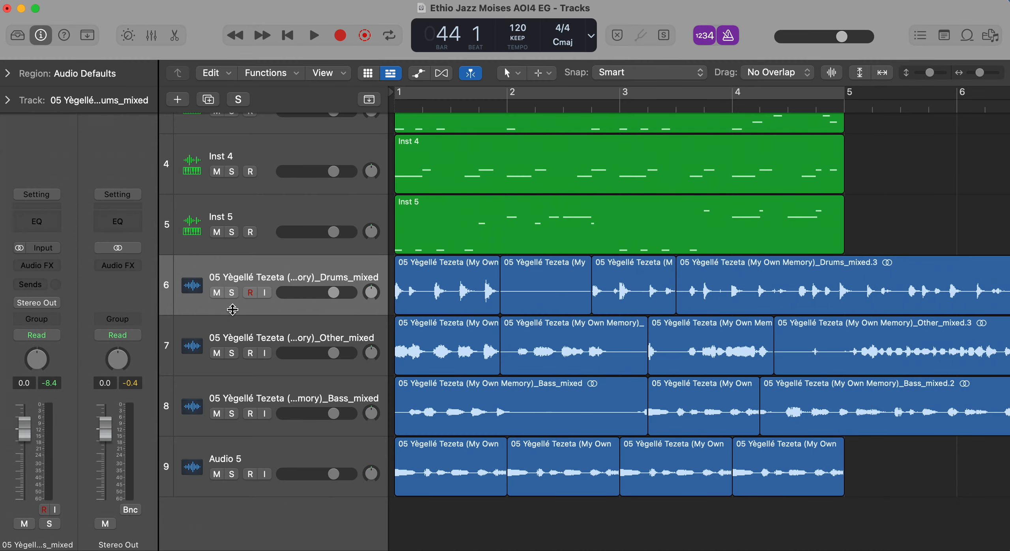
left_click(231, 293)
key("space")
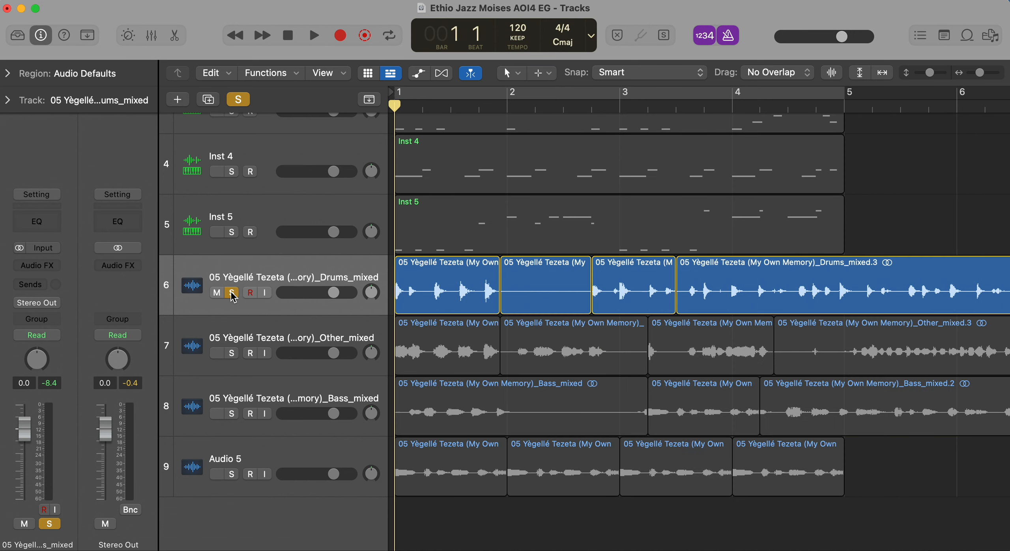
key("space")
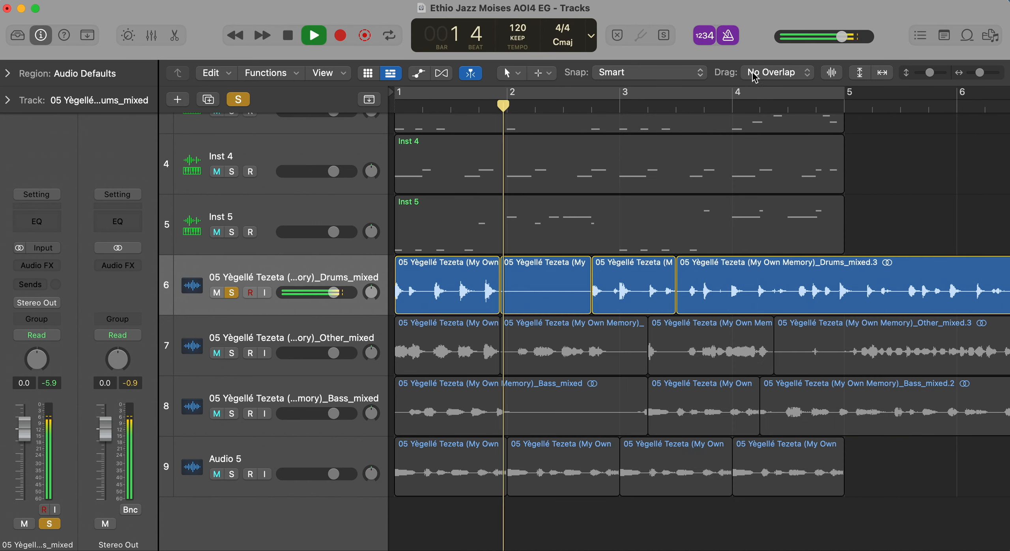
left_click(728, 35)
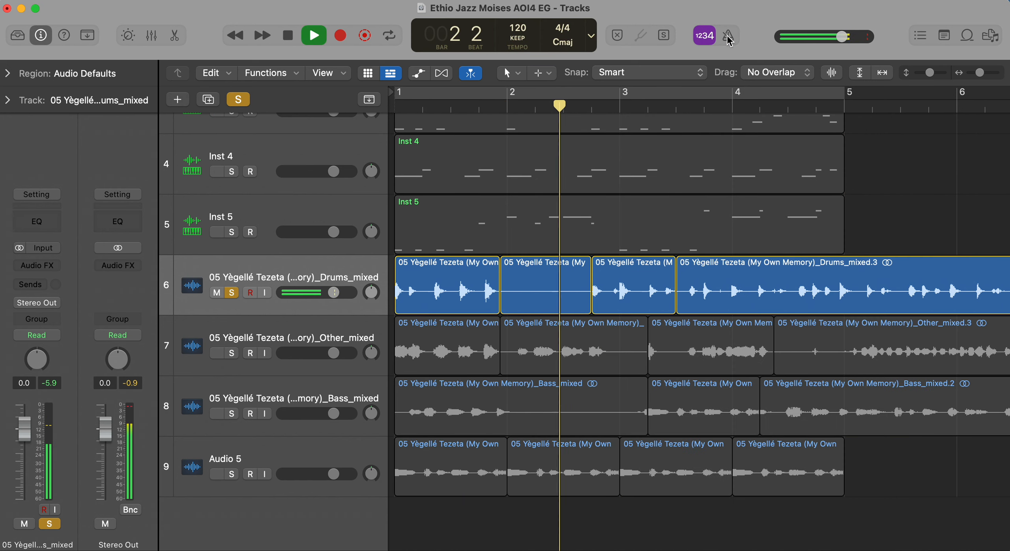
- Audition the Other_mixed stem on its own and together with the Drums_mixed stem
left_click(231, 353)
left_click(232, 293)
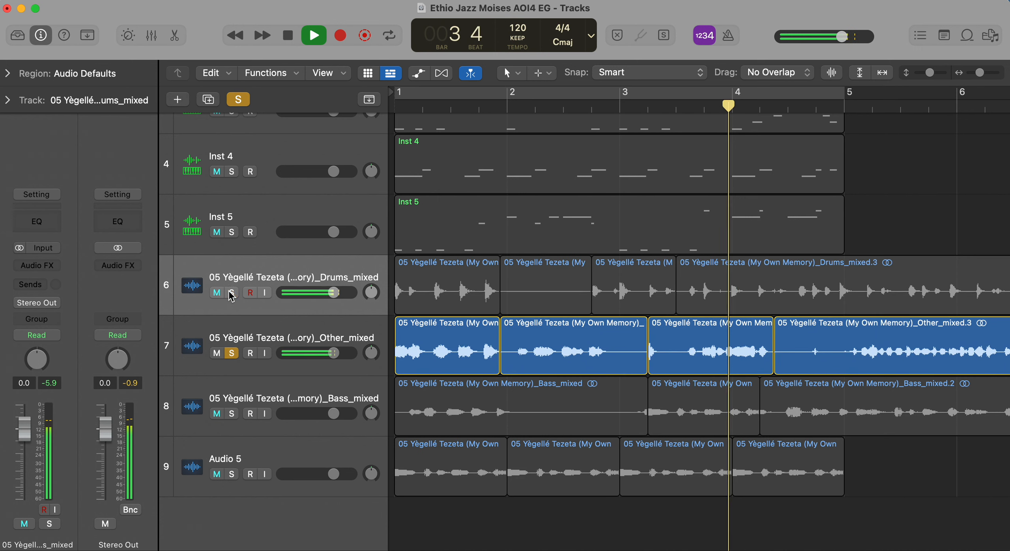
left_click(231, 292)
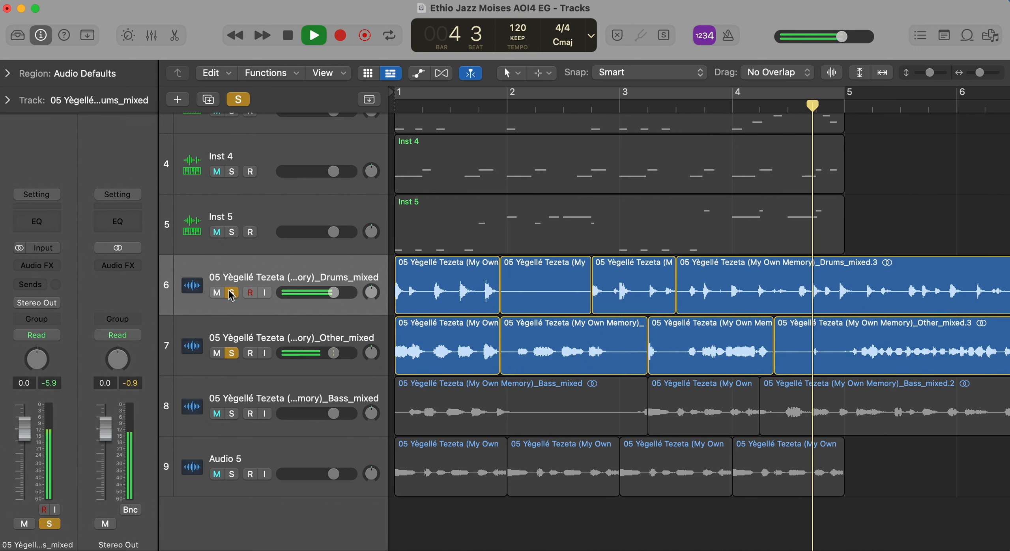
- Audition the Bass_mixed stem with the drums and on its own, ending with playback stopped and all solos cleared
left_click(232, 413)
left_click(232, 353)
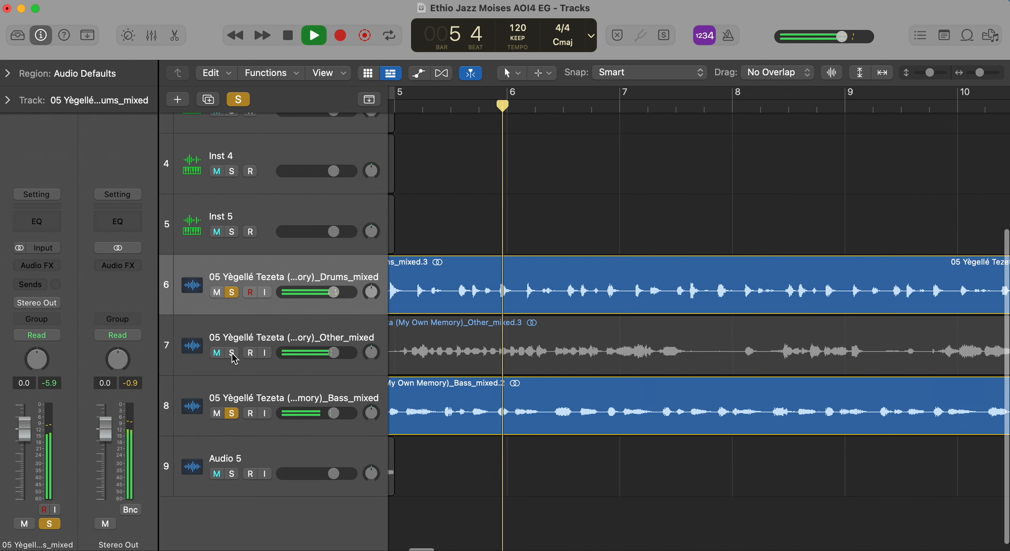
left_click(231, 292)
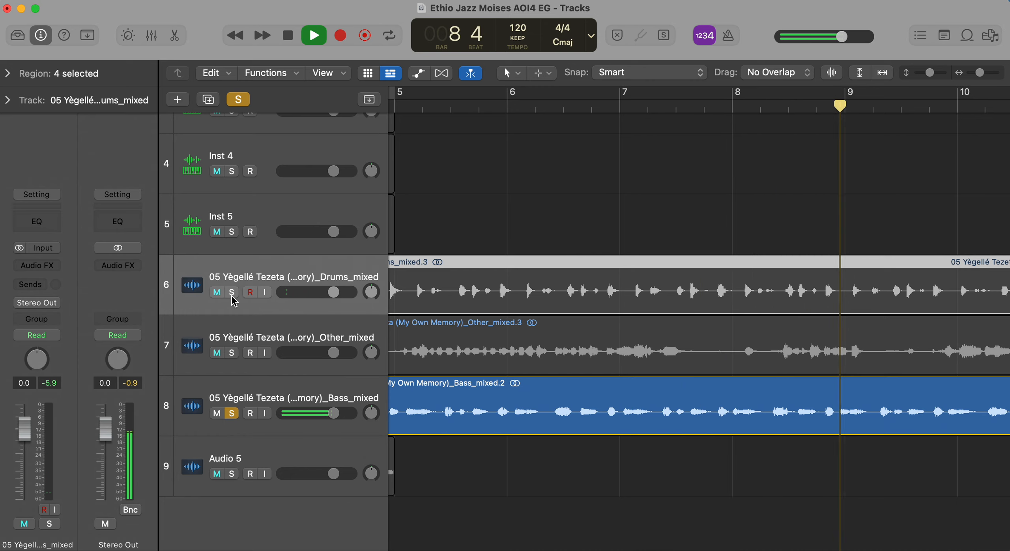
key("space")
left_click(232, 413)
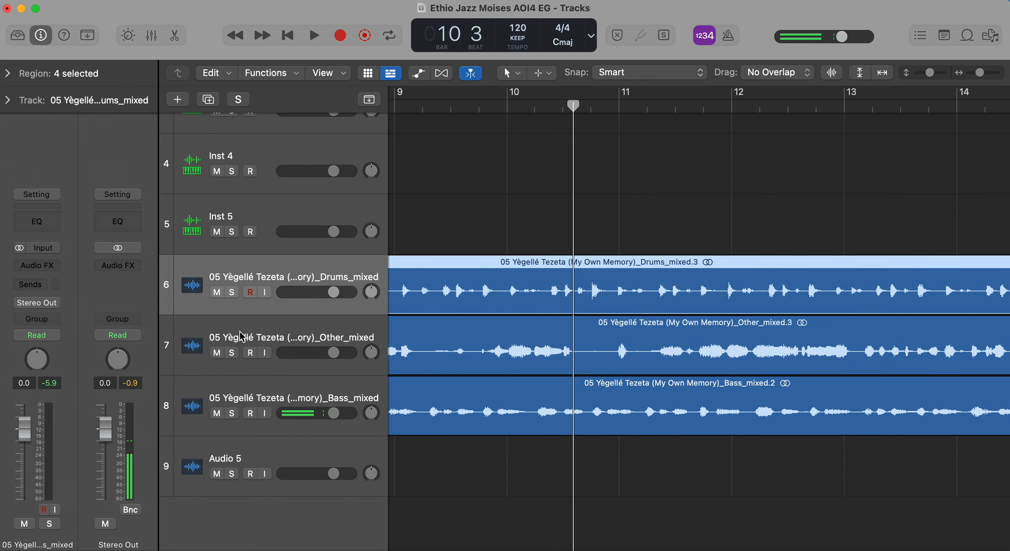
- Switch to Moises, play the separated song, and examine its key and track separation options
scroll(247, 344, "left", 20)
left_click(453, 549)
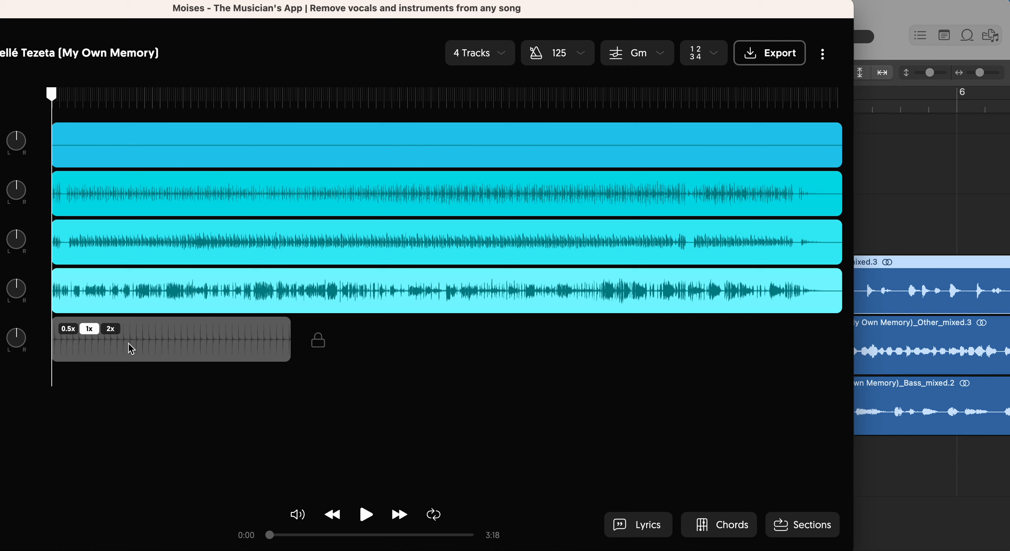
key("space")
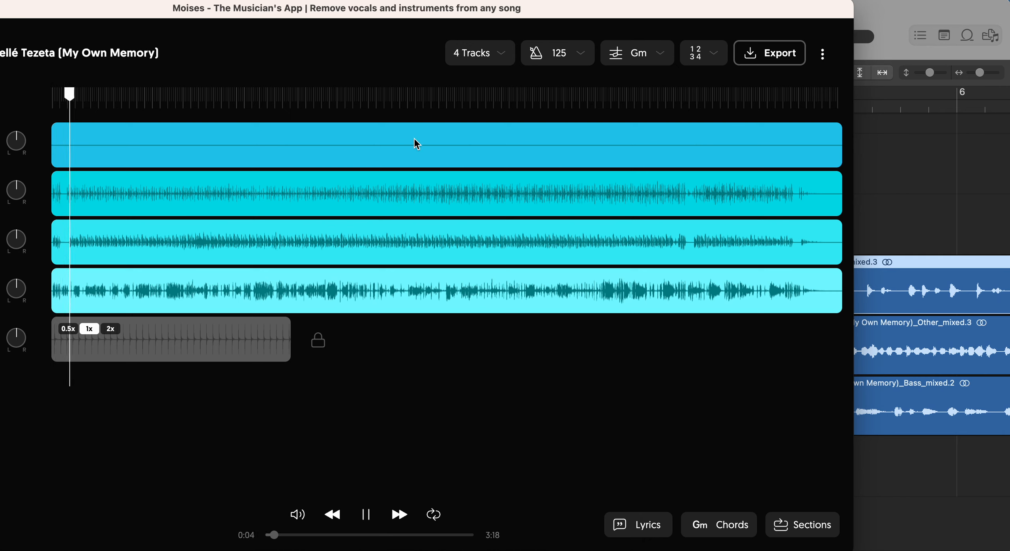
left_click(658, 55)
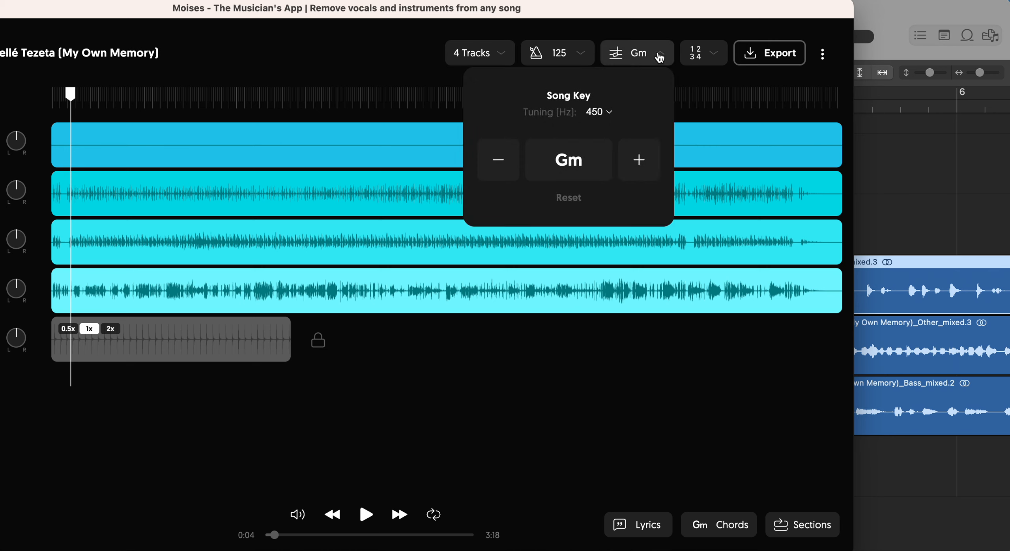
left_click(490, 59)
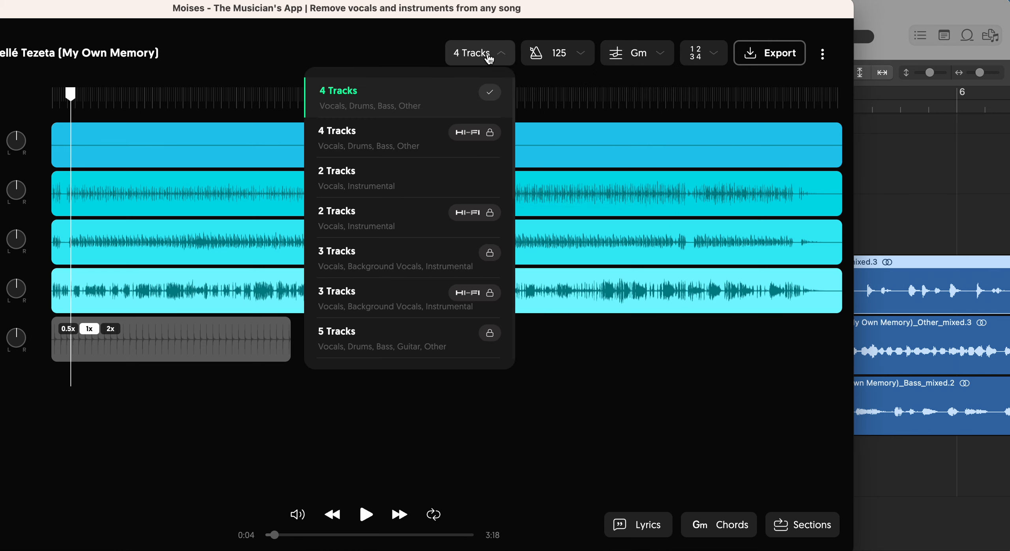
left_click(626, 420)
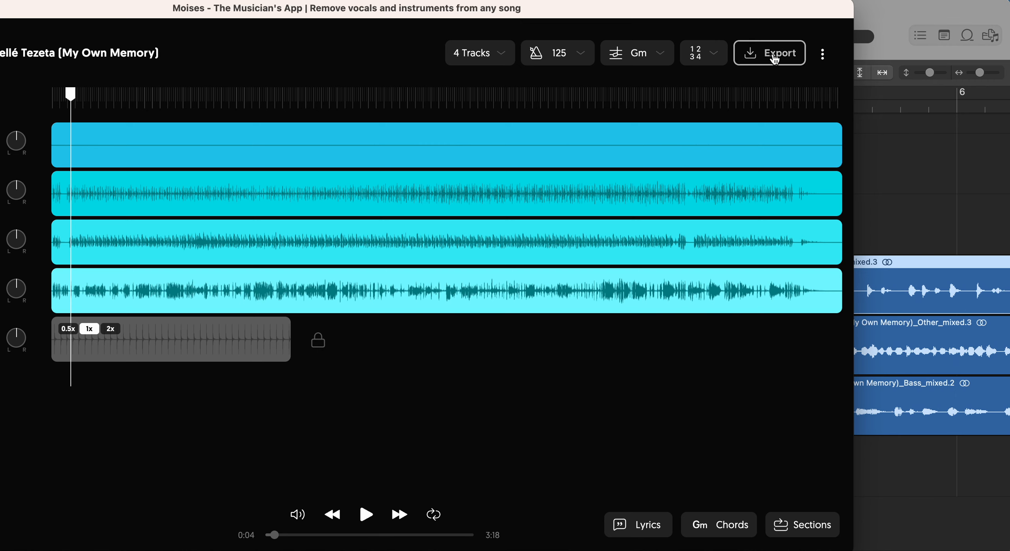
- Return to Logic Pro and create one software instrument track using Quick Sampler (Single Sample)
left_click(910, 214)
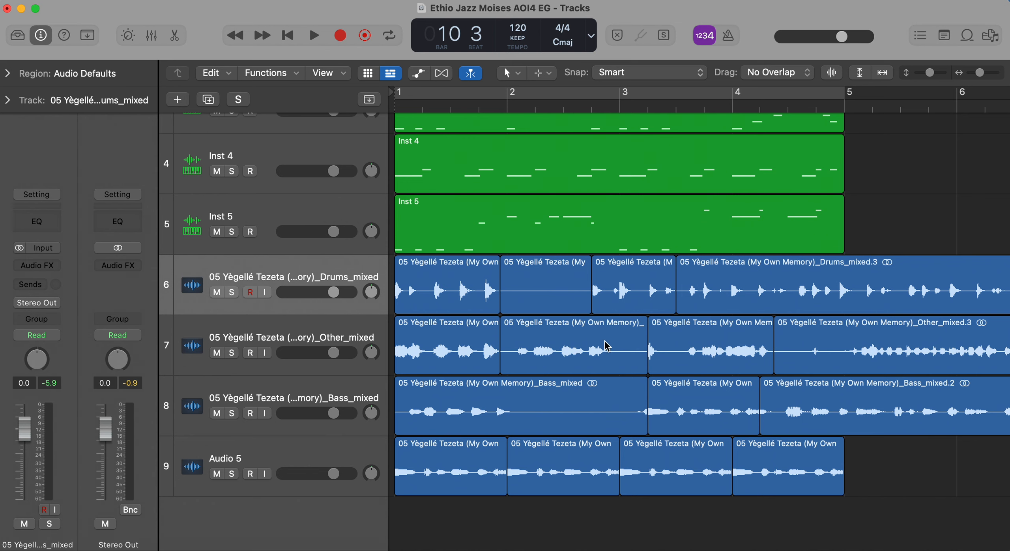
scroll(607, 346, "up", 5)
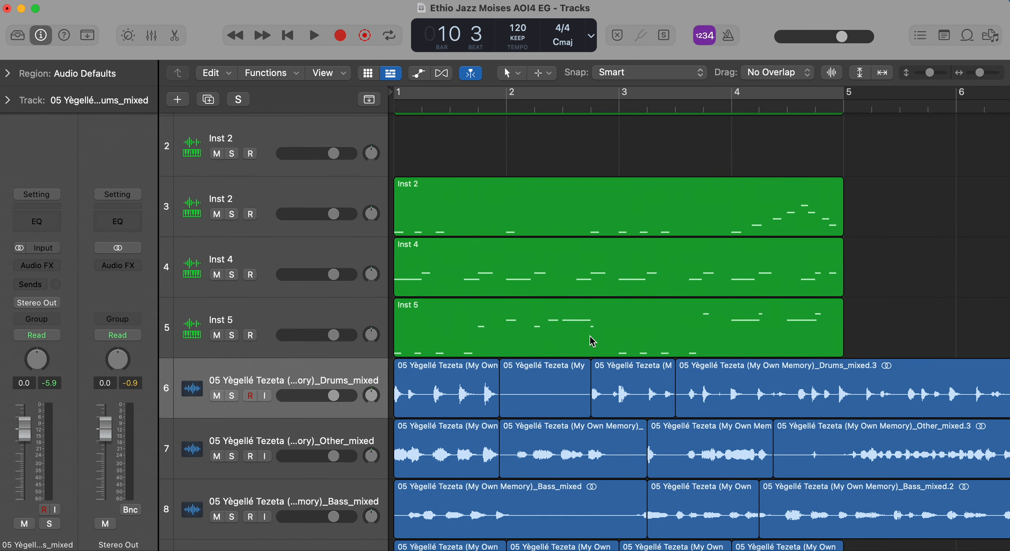
scroll(592, 342, "down", 2)
scroll(572, 335, "down", 5)
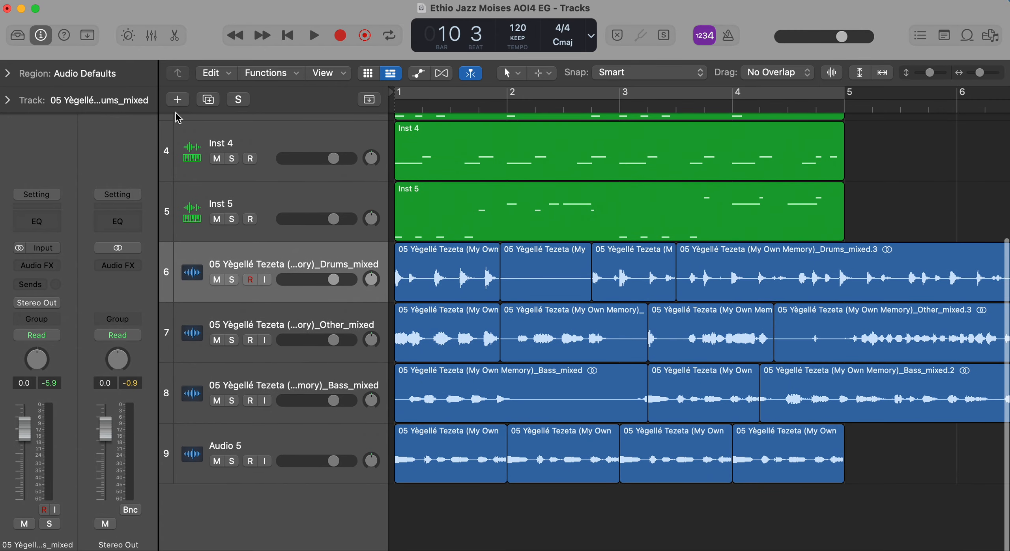
left_click(177, 99)
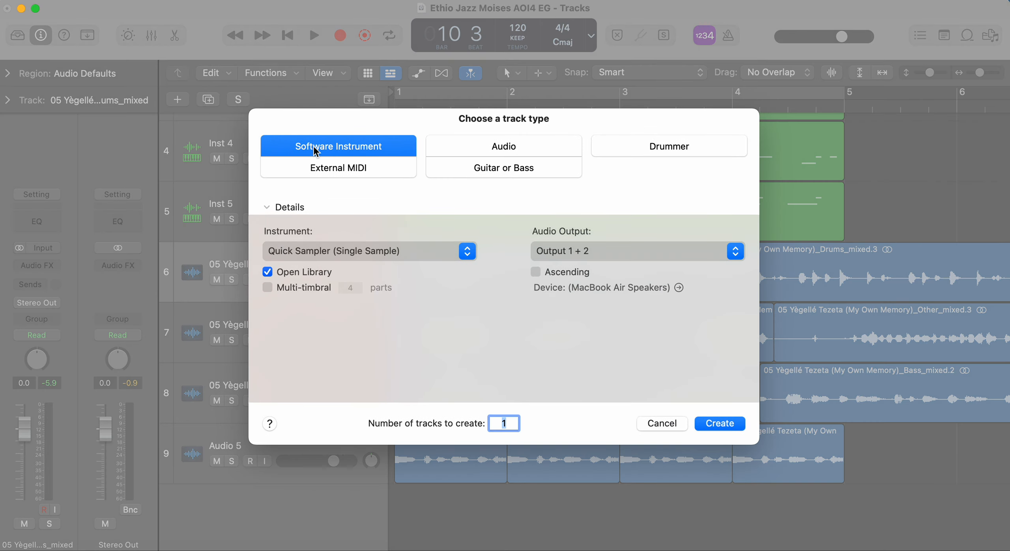
left_click(312, 250)
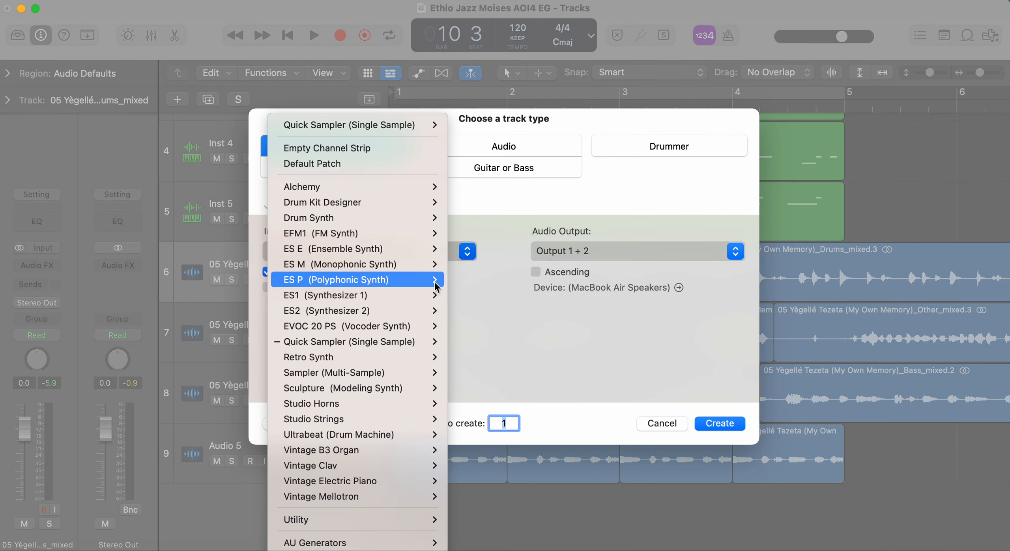
left_click(722, 423)
left_click(721, 423)
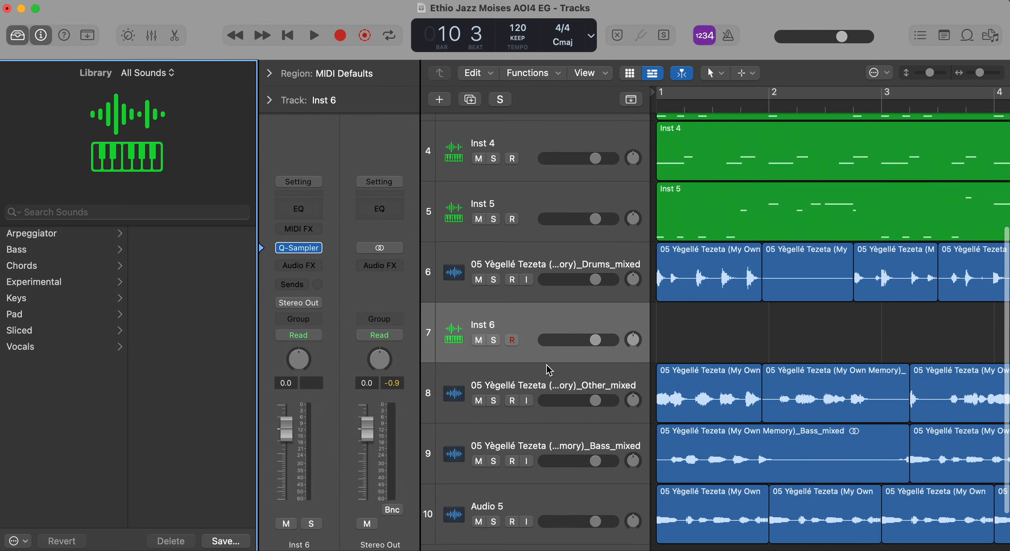
- Solo the Inst 5 track and play it with the cycle range over the first four bars enabled
scroll(670, 350, "right", 4)
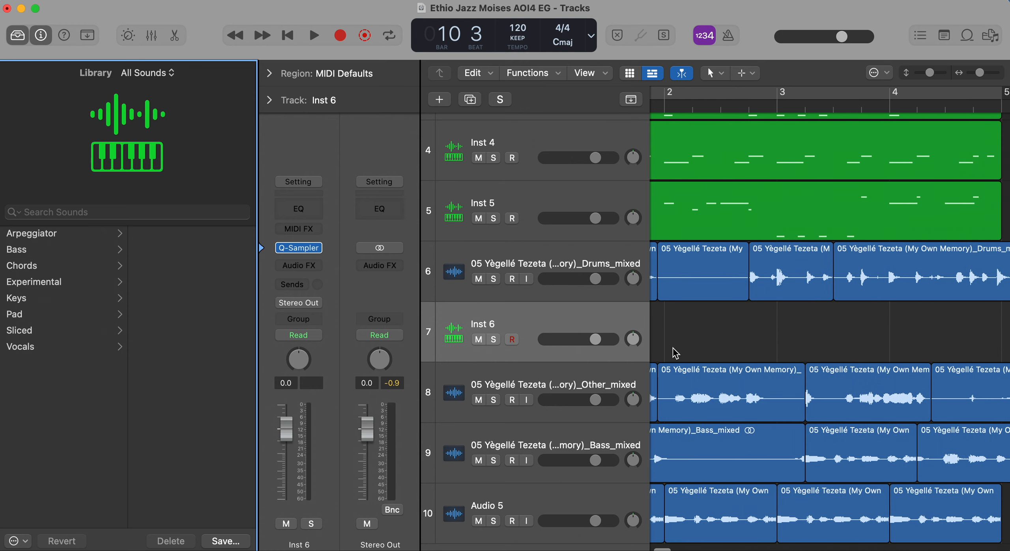
key("super+Left")
scroll(816, 421, "left", 2)
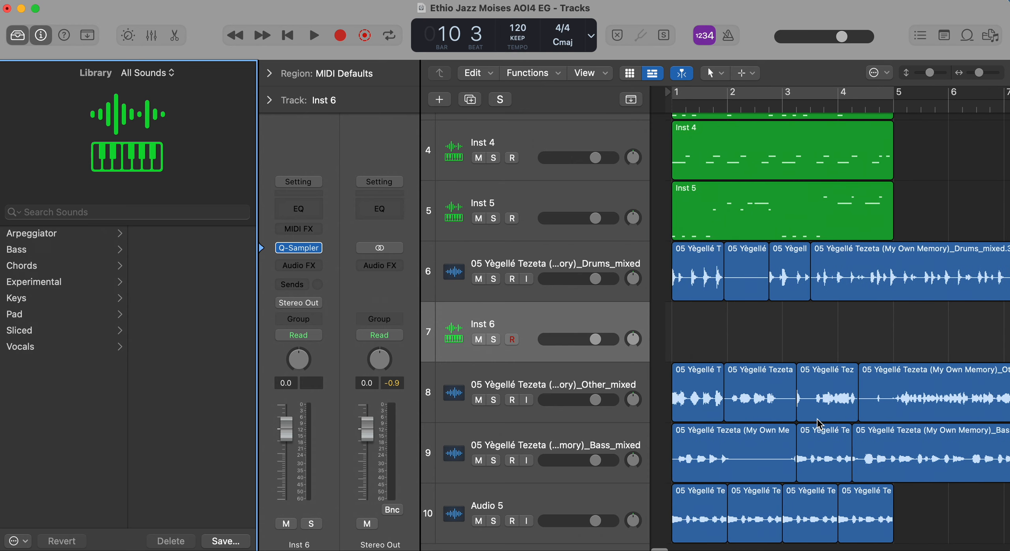
scroll(816, 422, "up", 5)
scroll(815, 421, "down", 1)
scroll(816, 422, "up", 1)
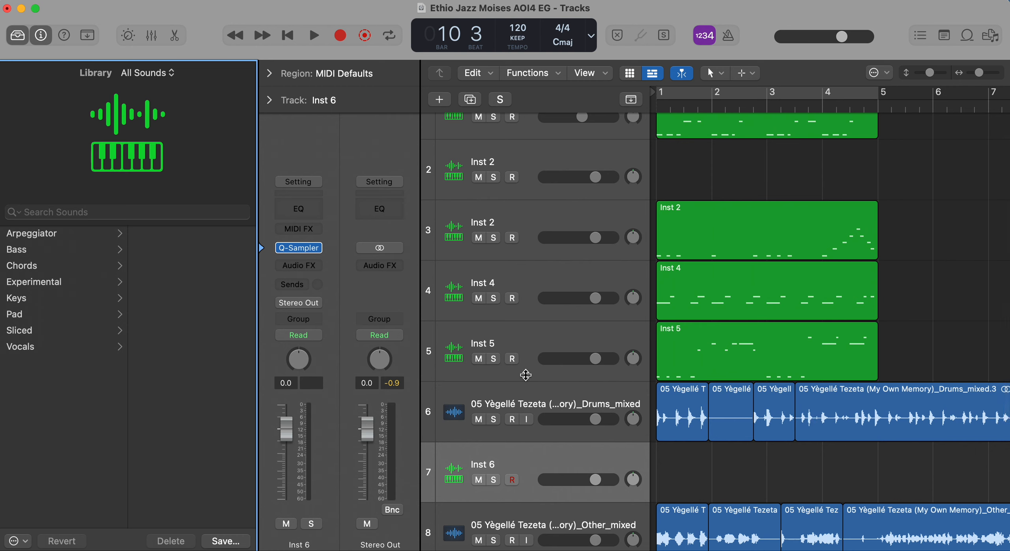
left_click(493, 359)
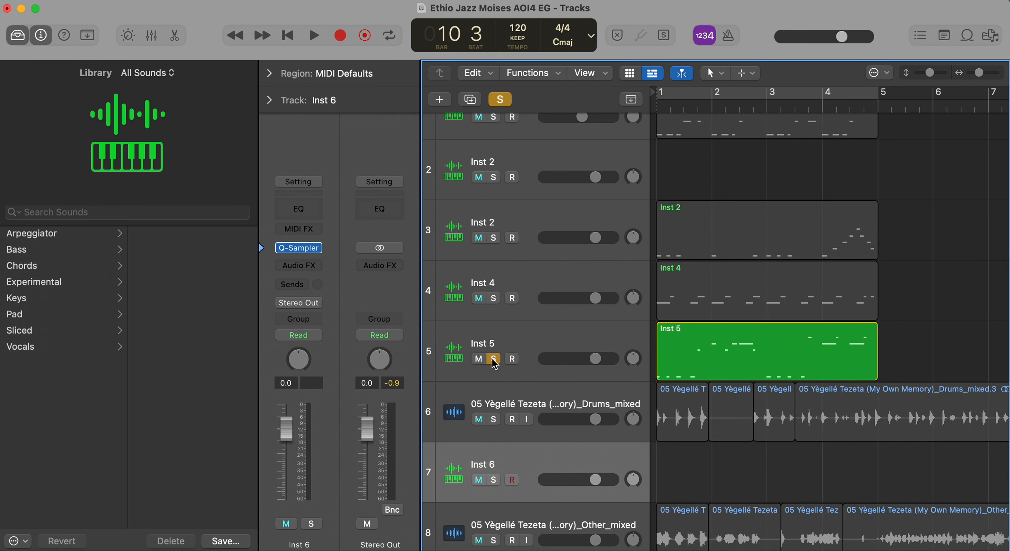
left_click(677, 90)
key("space")
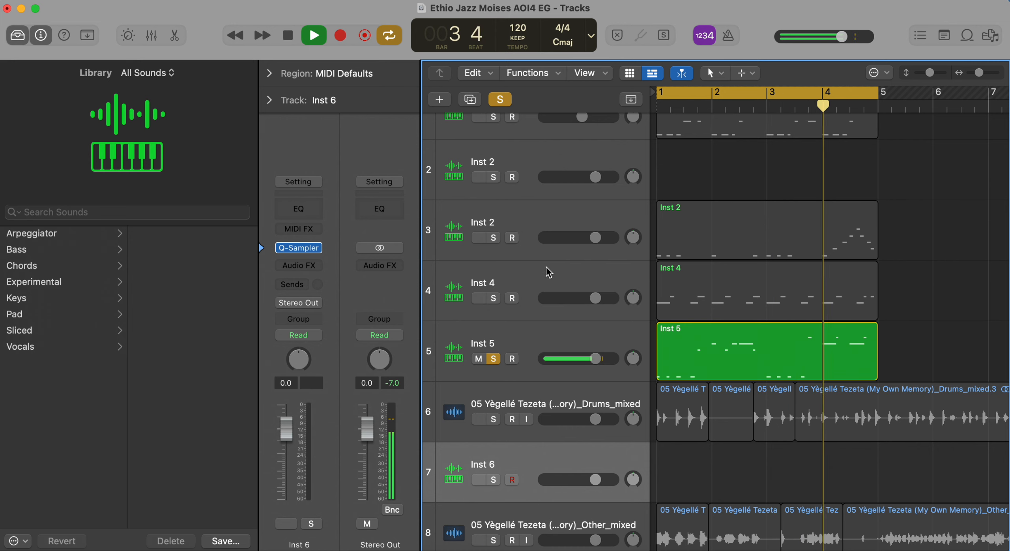
- Add Inst 4, Inst 1 and the Inst 2 track containing a region to the soloed playback, and hide the Library
left_click(493, 298)
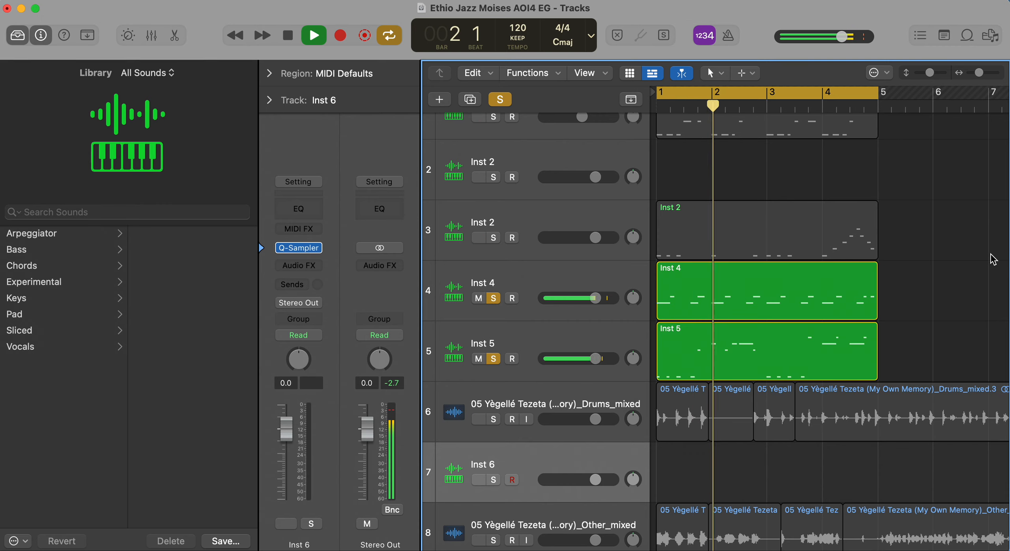
scroll(513, 300, "up", 2)
key("y")
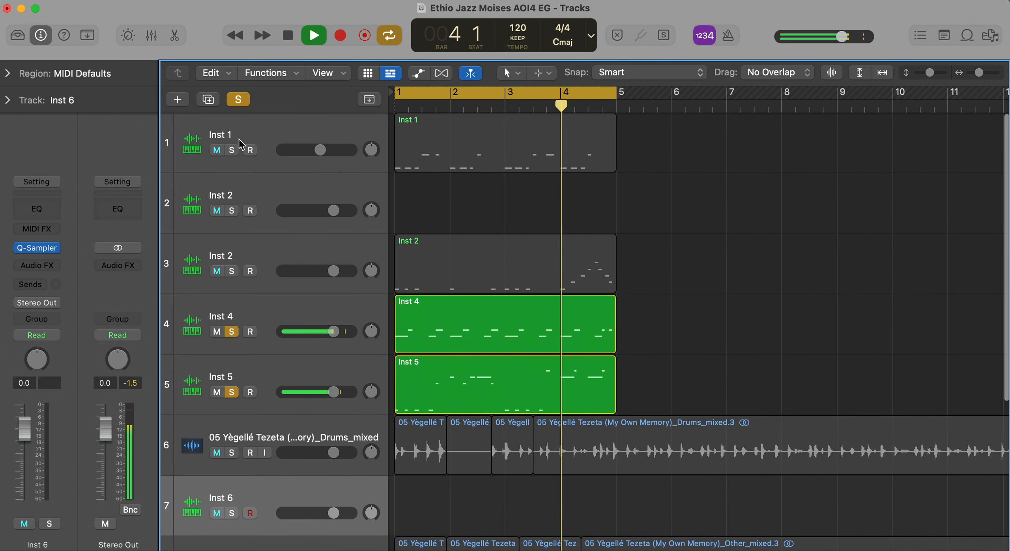
left_click(232, 151)
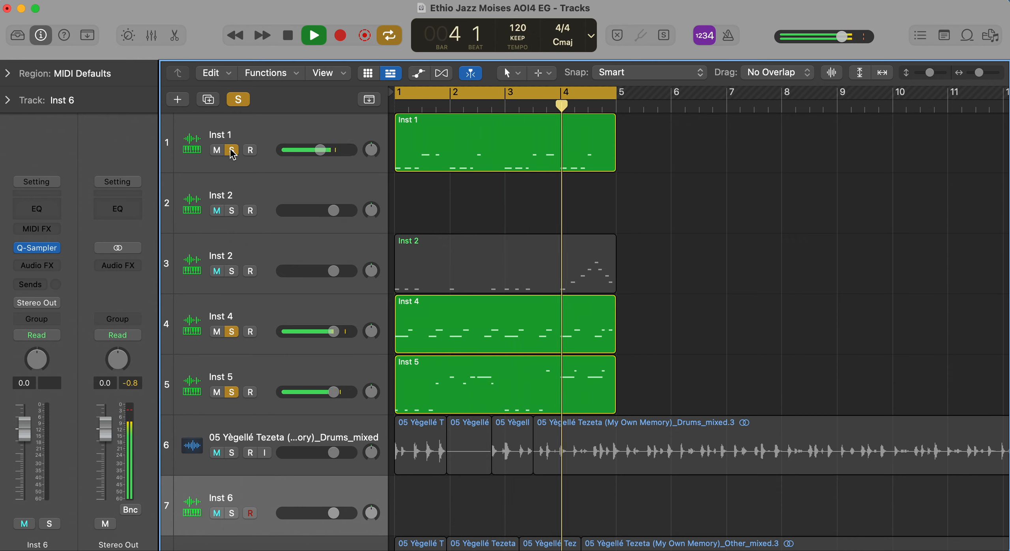
left_click(232, 270)
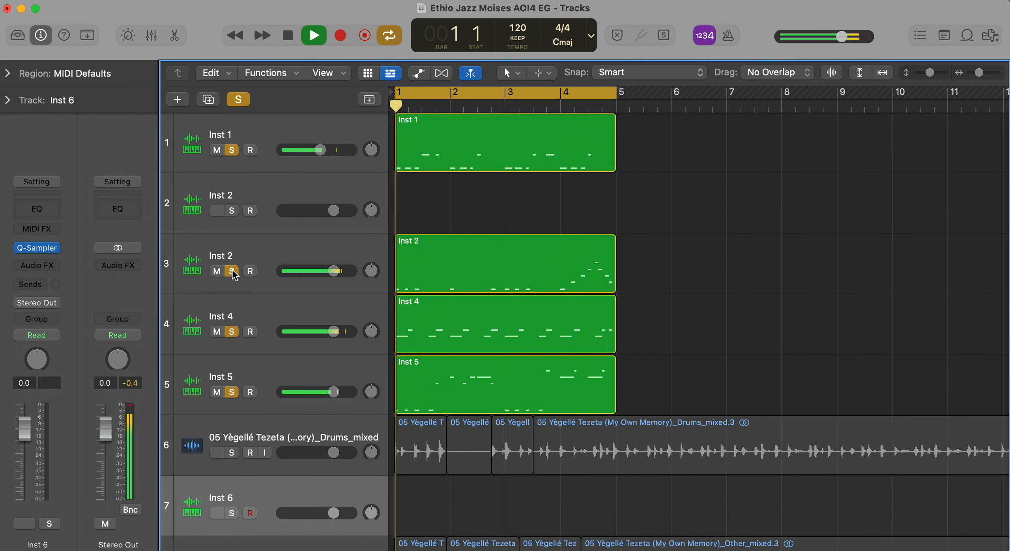
- Stop playback and move the Inst 6 track directly below Inst 1
key("space")
left_click_drag(248, 493, 249, 184)
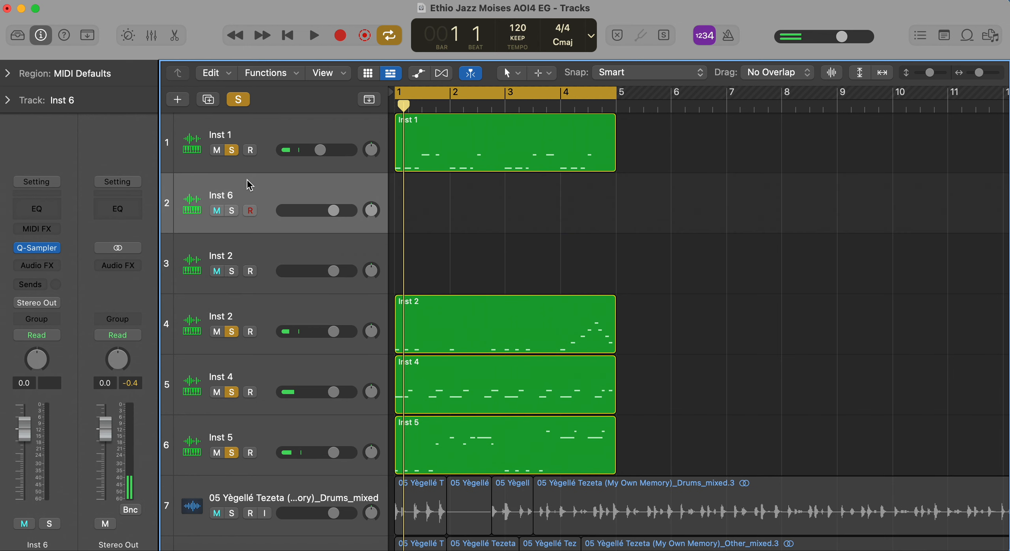
- Delete the empty Inst 2 track and solo the Inst 6 track
left_click(252, 242)
key("super+BackSpace")
left_click(232, 219)
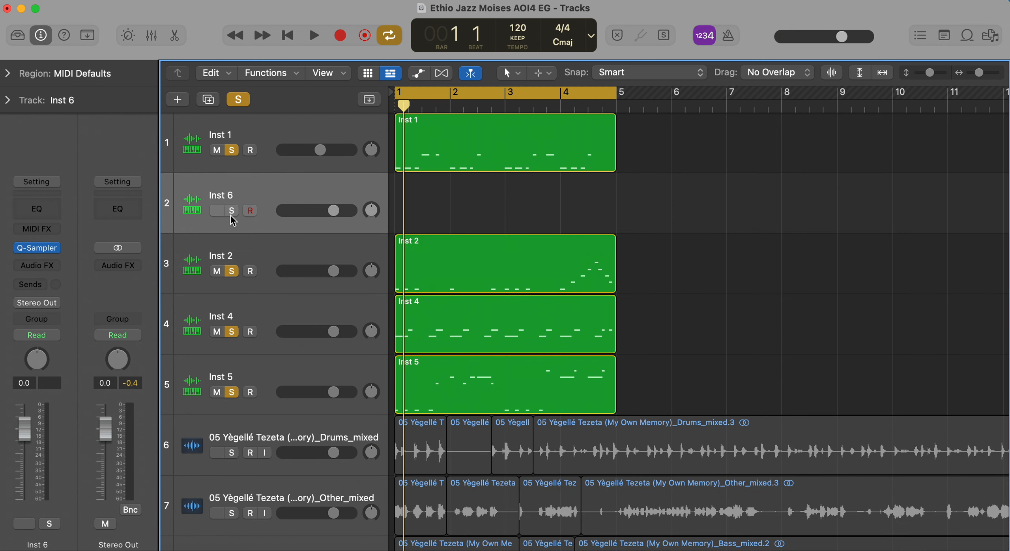
left_click(231, 215)
- Solo the Other_mixed stem track, turn off the cycle range and audition the stem from bar 43 to bar 44
scroll(785, 416, "right", 15)
scroll(785, 416, "down", 5)
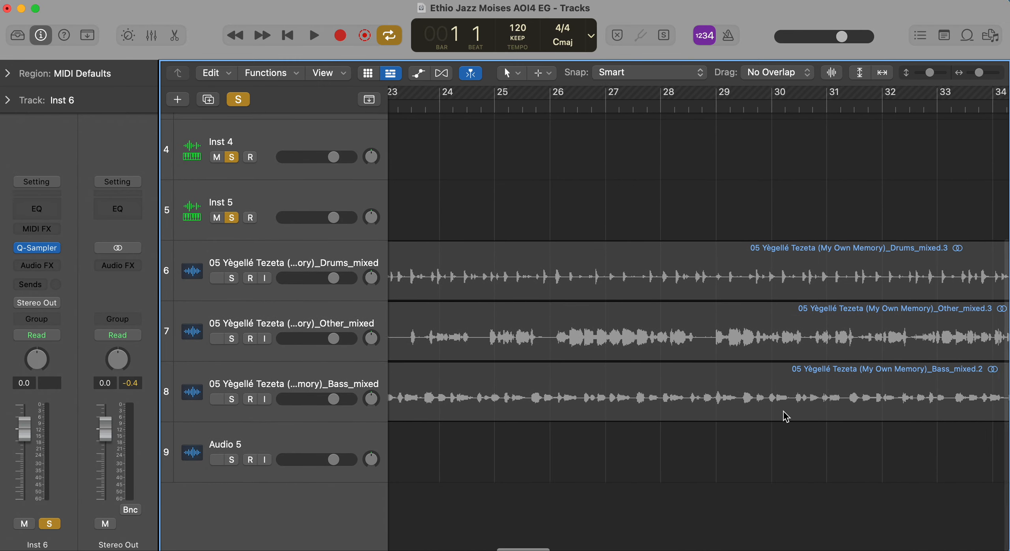
scroll(785, 416, "right", 12)
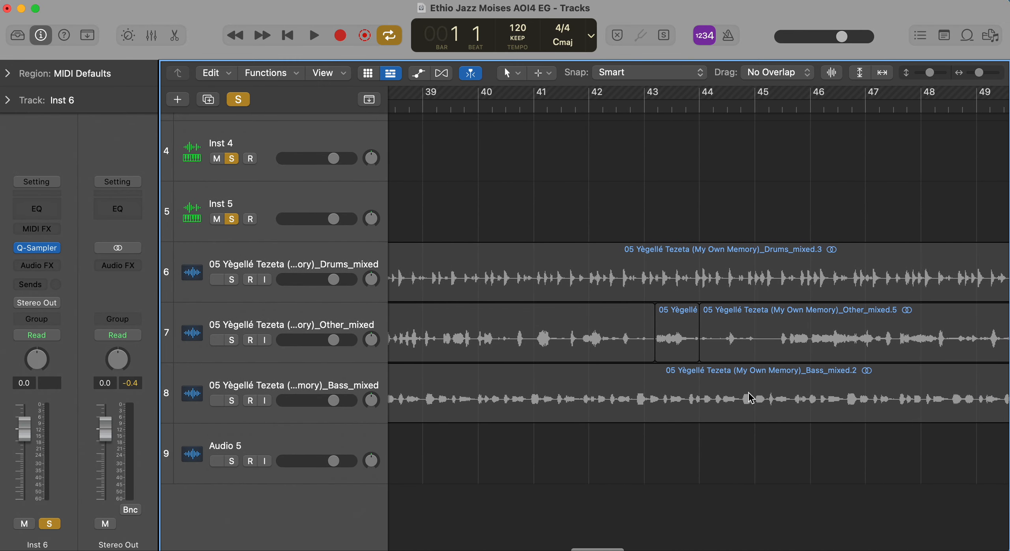
left_click(642, 105)
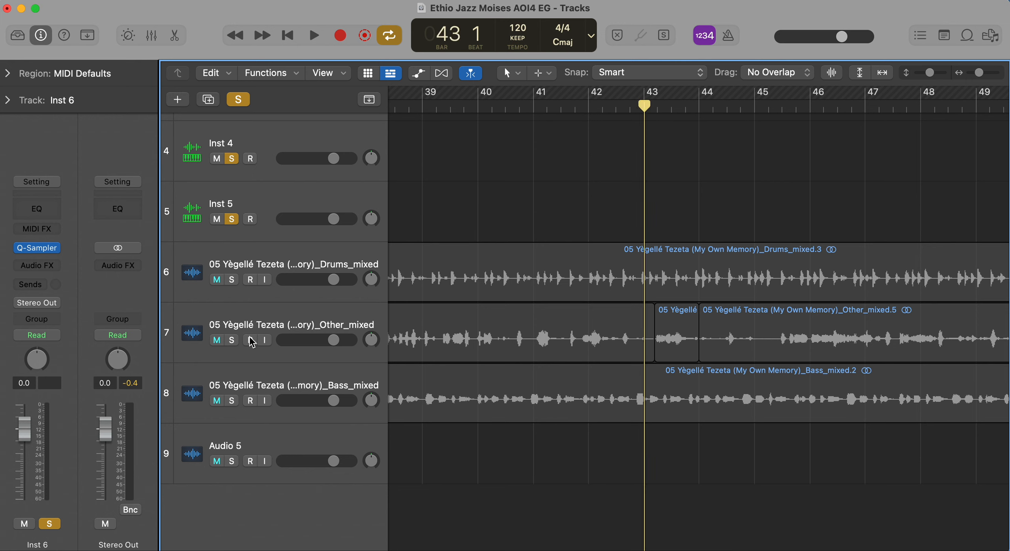
left_click(231, 341)
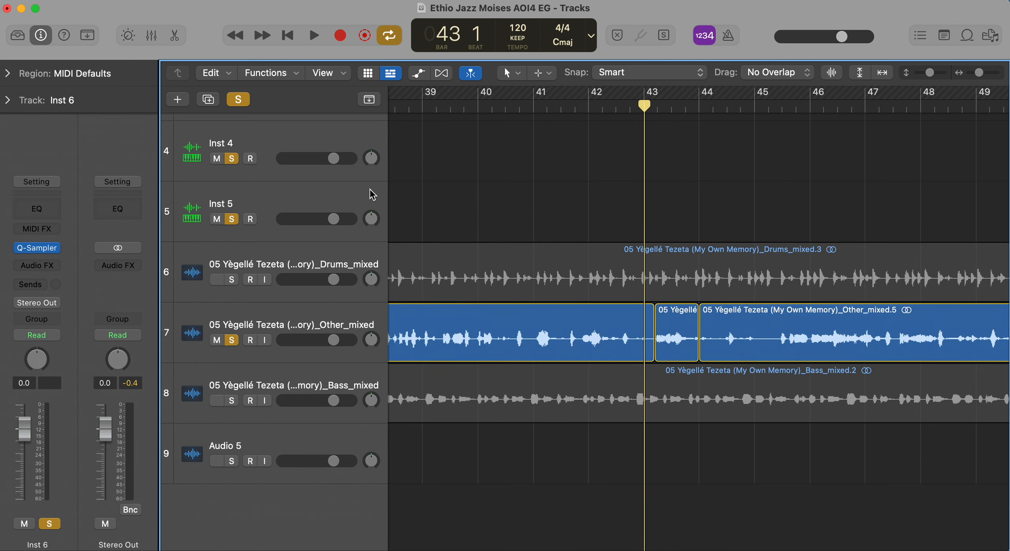
key("c")
key("space")
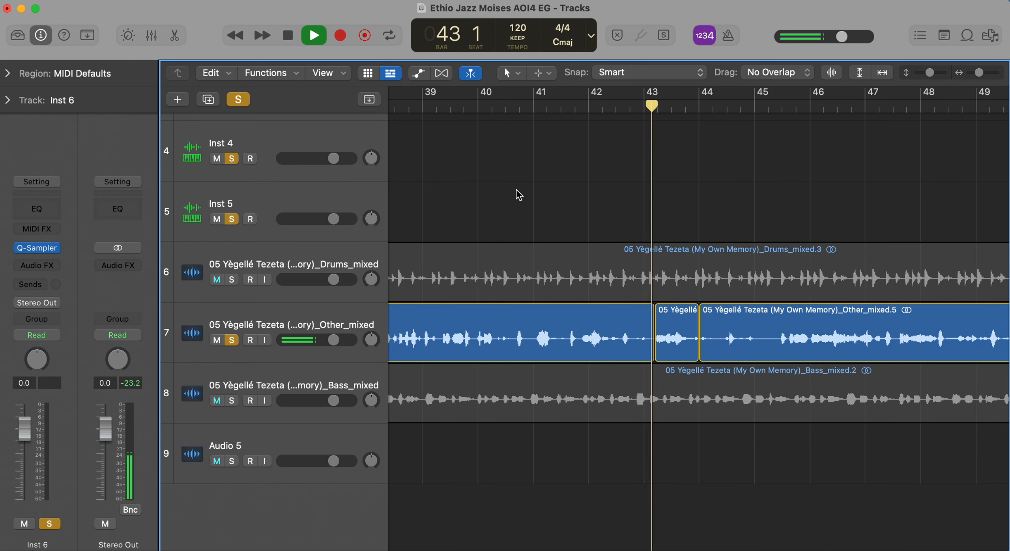
key("space")
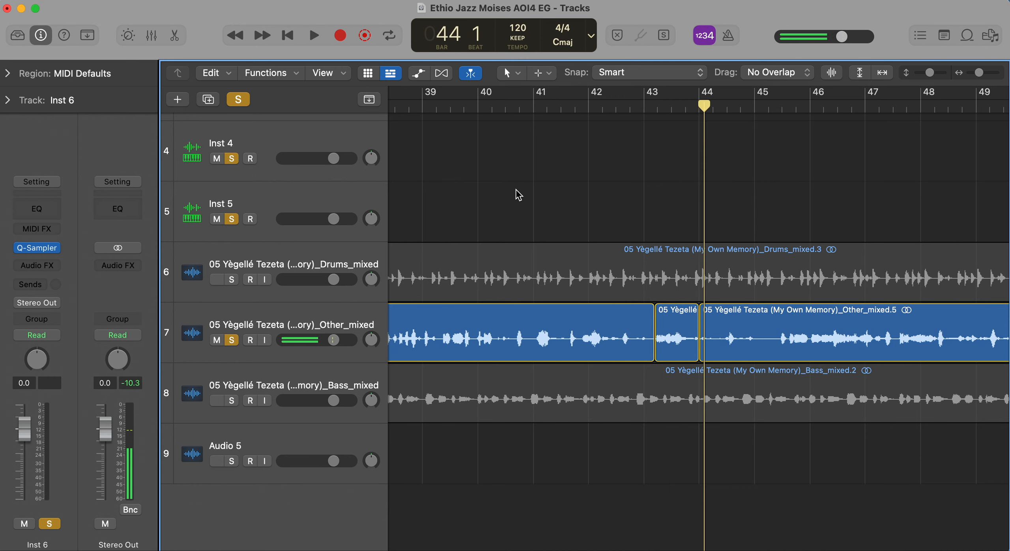
- Load the short Other_mixed.4 region between bars 43 and 44 into the Quick Sampler of Inst 6
left_click(658, 330)
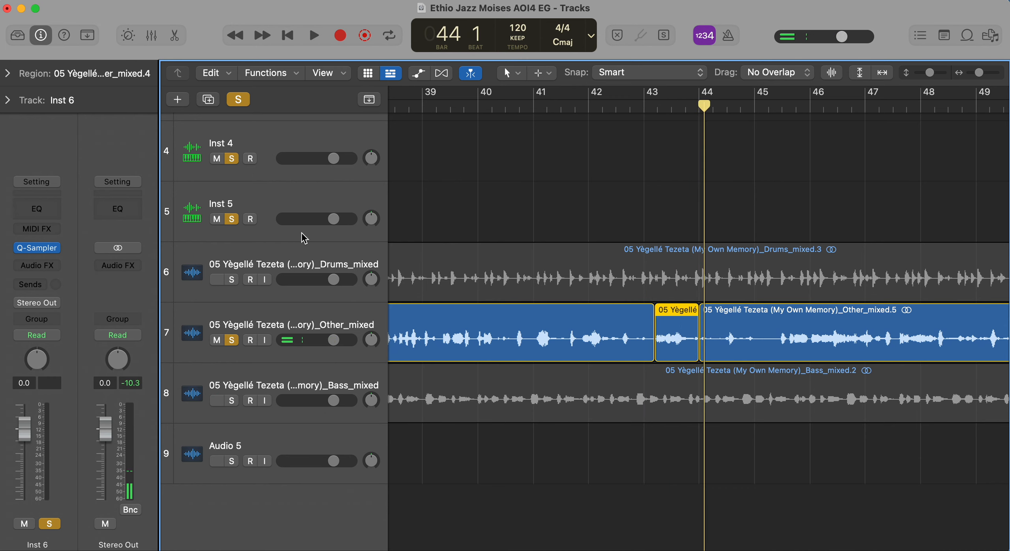
scroll(304, 236, "up", 10)
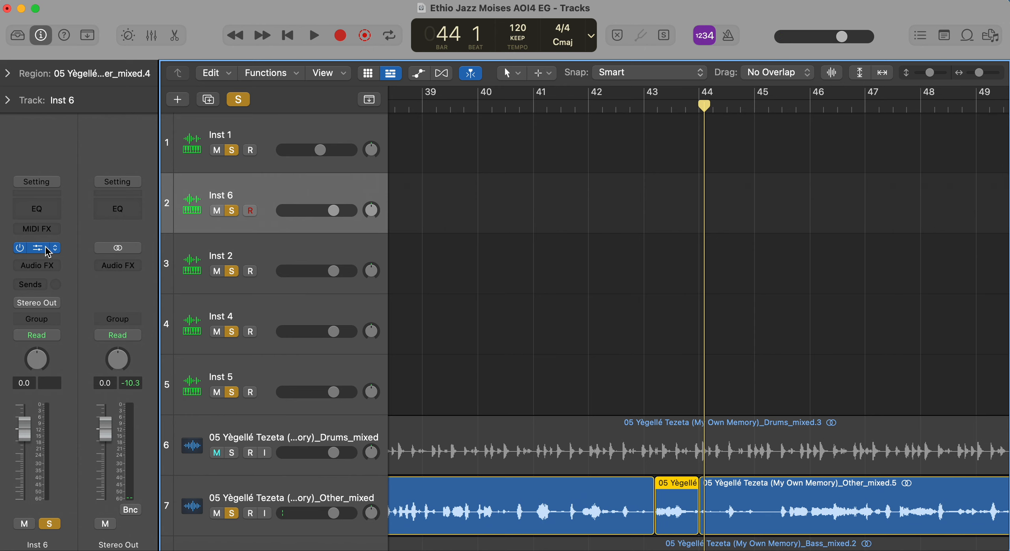
left_click(41, 251)
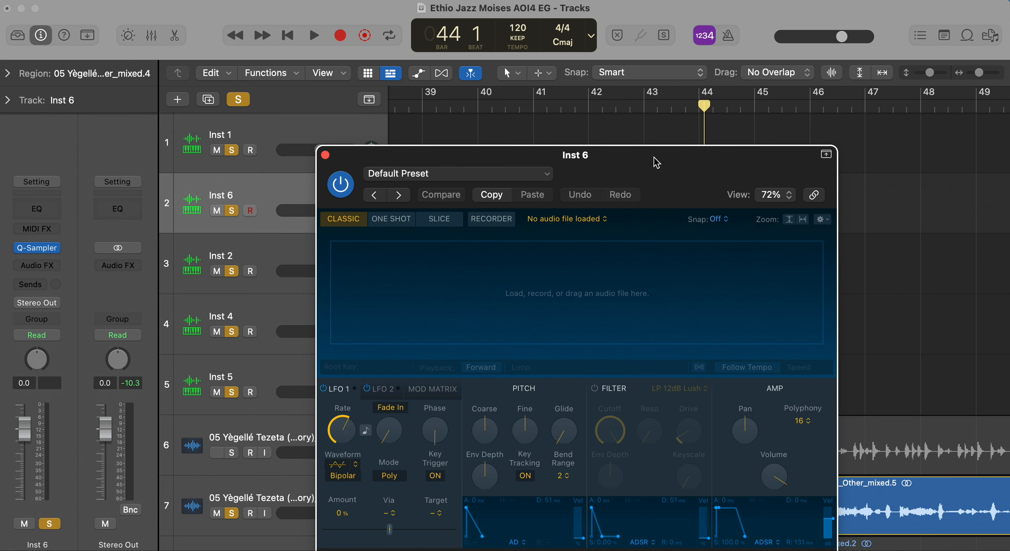
left_click_drag(656, 160, 374, 77)
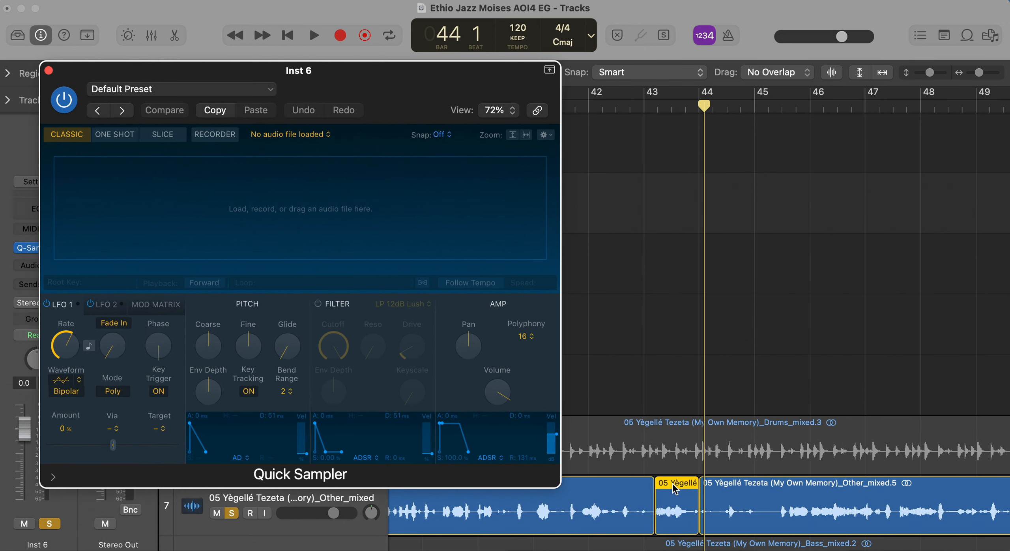
left_click_drag(632, 442, 426, 204)
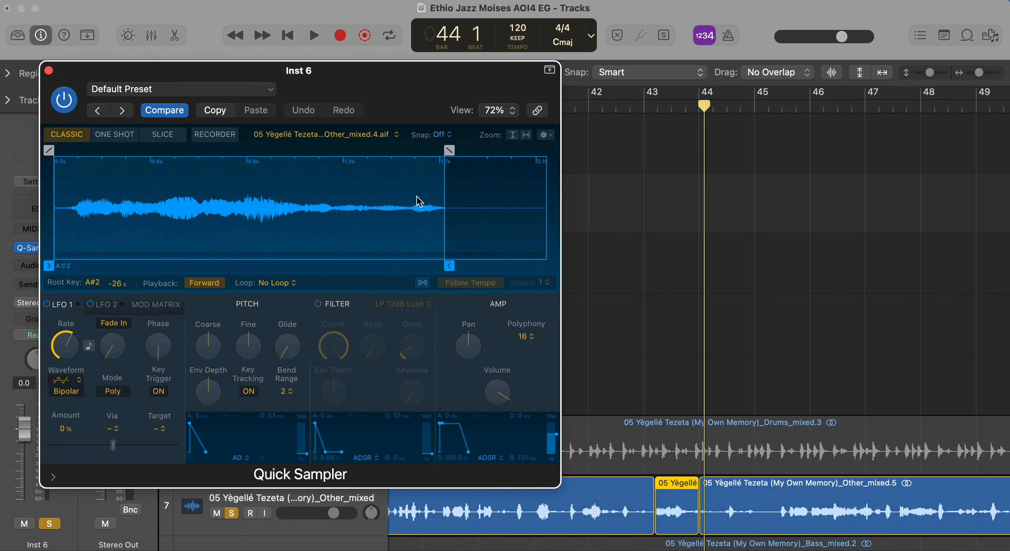
- Show the Musical Typing keyboard, trigger the sample once and arrange the keyboard beside the Quick Sampler window
key("super+k")
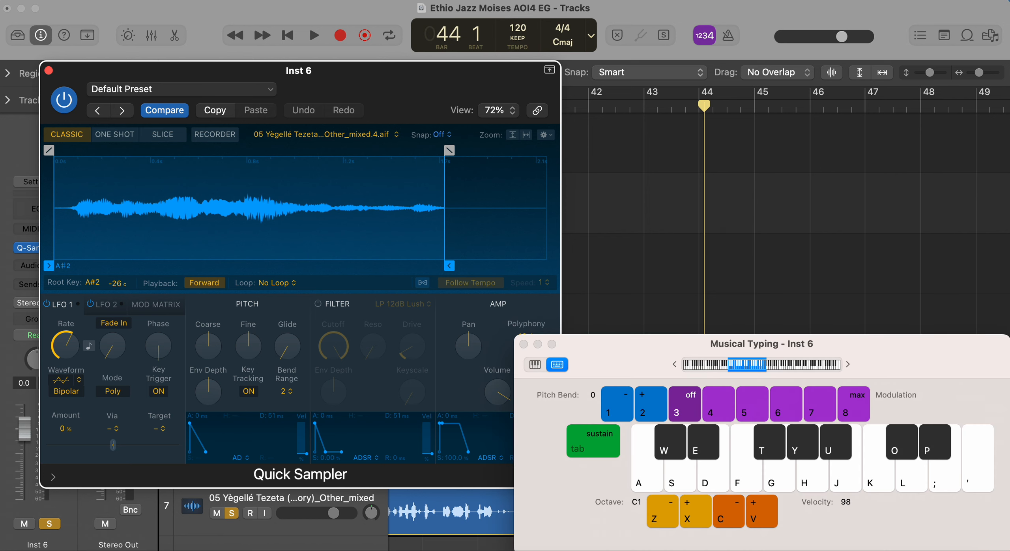
left_click_drag(363, 73, 394, 113)
key("a")
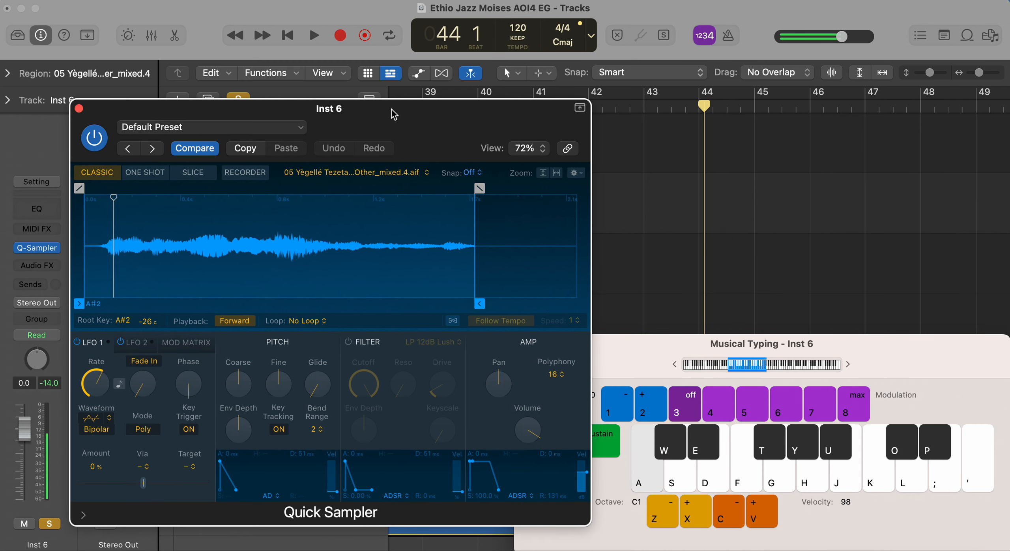
left_click_drag(870, 341, 870, 234)
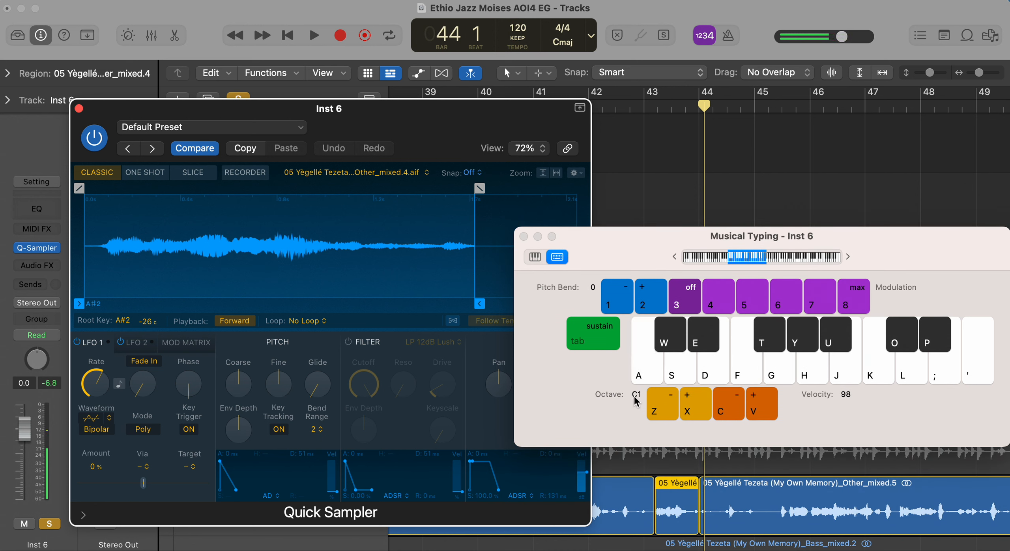
- Raise the Musical Typing octave to C3 and audition the sample on the white keys from C to B
key("x")
key("x")
key("a")
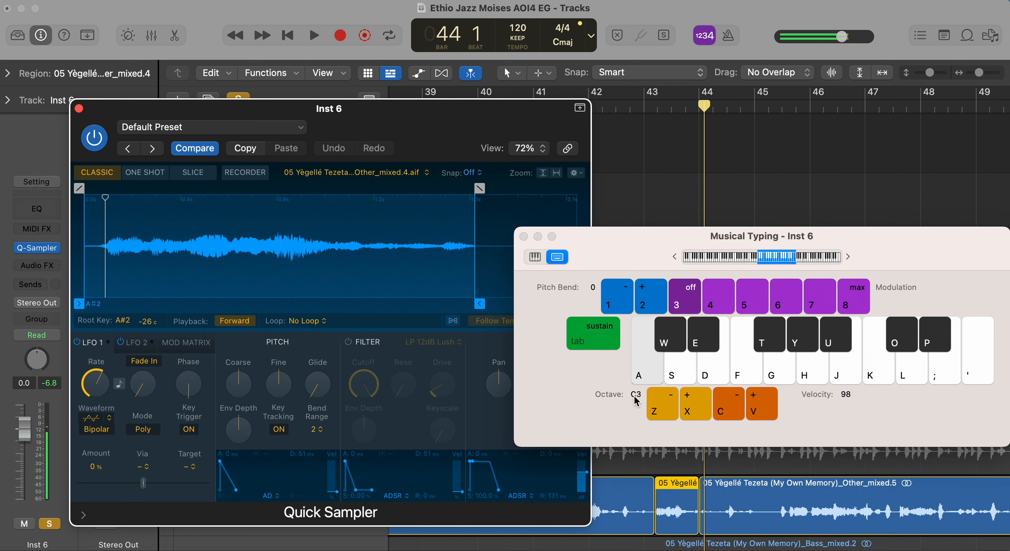
key("a")
key("s")
key("d")
key("f")
key("g")
key("h")
key("j")
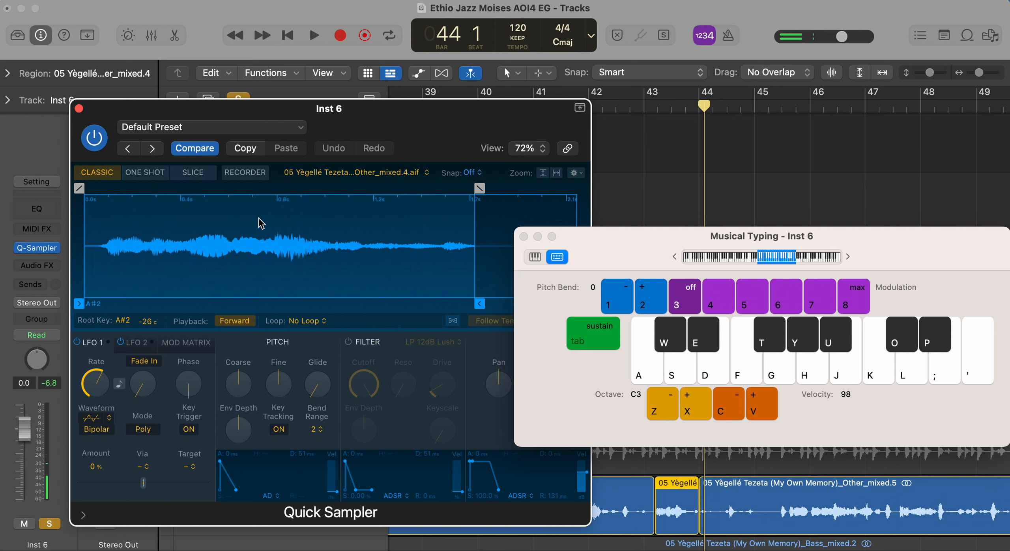
- Switch Quick Sampler to Slice mode, set the Musical Typing octave to C1 and trigger the first slice
left_click(193, 172)
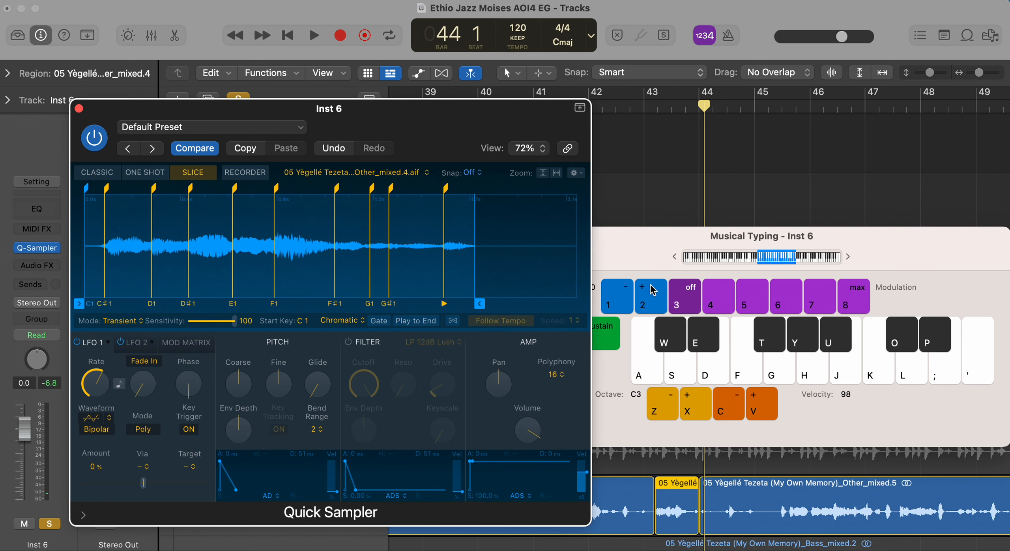
left_click(655, 249)
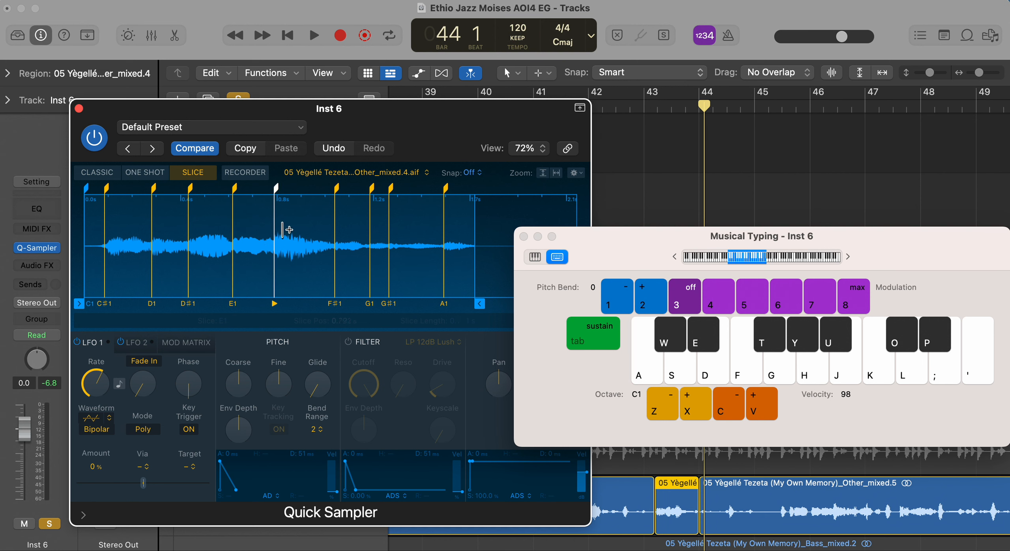
key("a")
key("a")
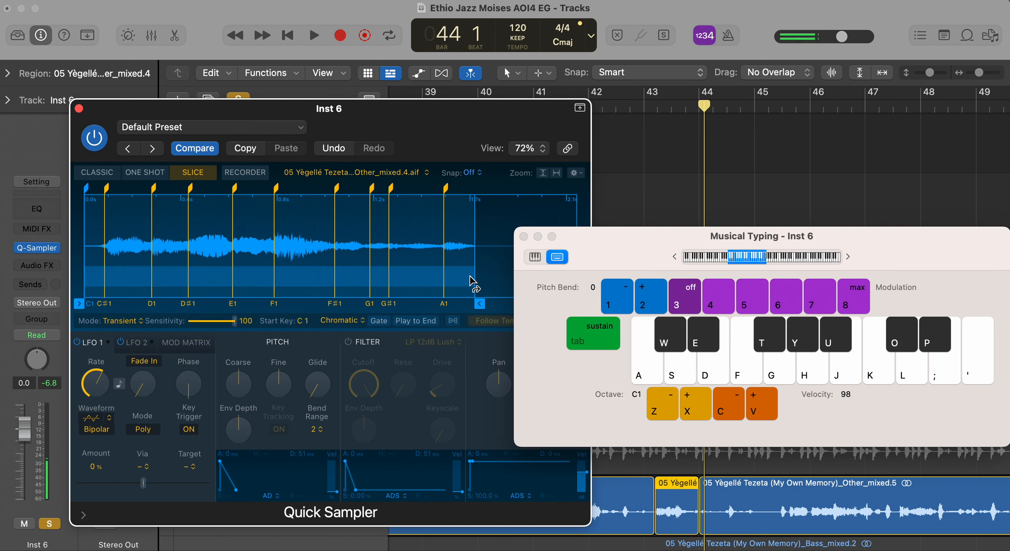
- Audition the slices mapped from C♯1 to E1, and stop any recording started by mistake
key("w")
key("s")
key("w")
key("e")
key("e")
key("s")
key("s")
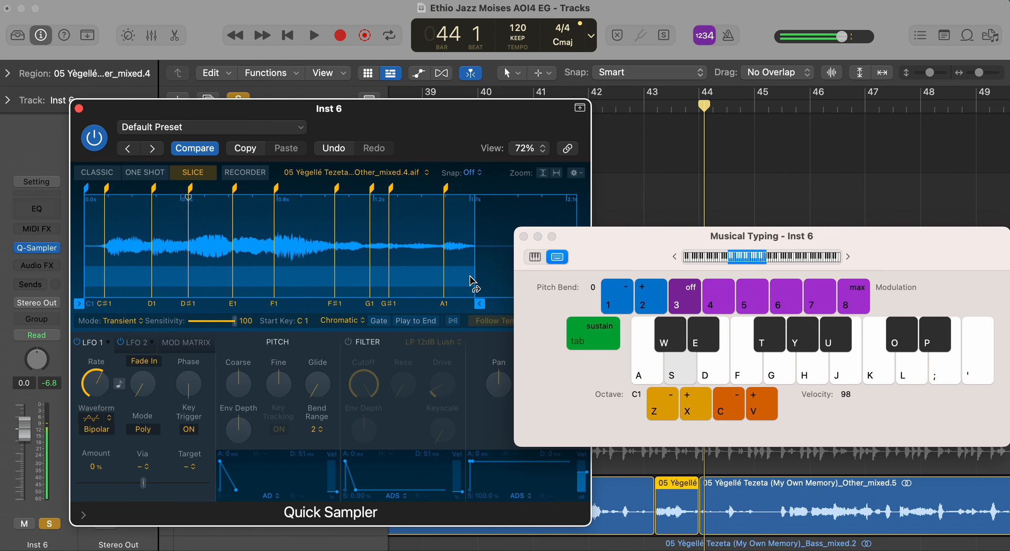
key("e")
key("d")
key("r")
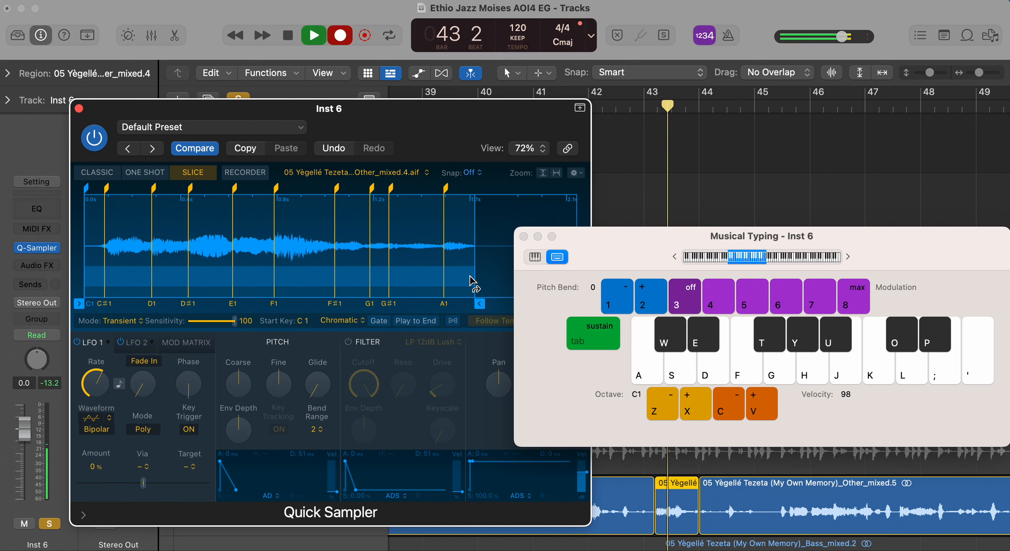
key("space")
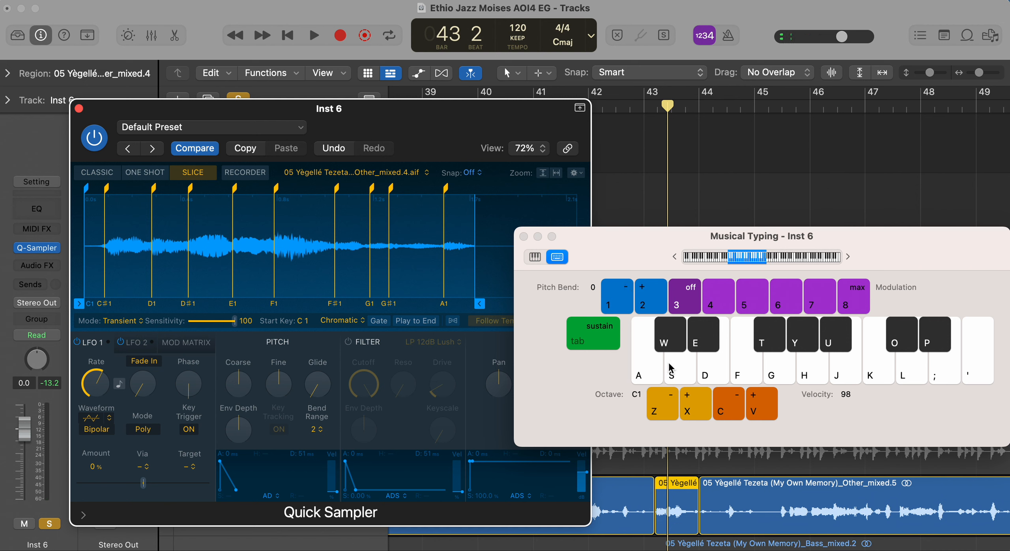
- Try out a melodic pattern with the D1, D♯1, F1 and G1 slices
key("e")
scroll(689, 186, "left", 20)
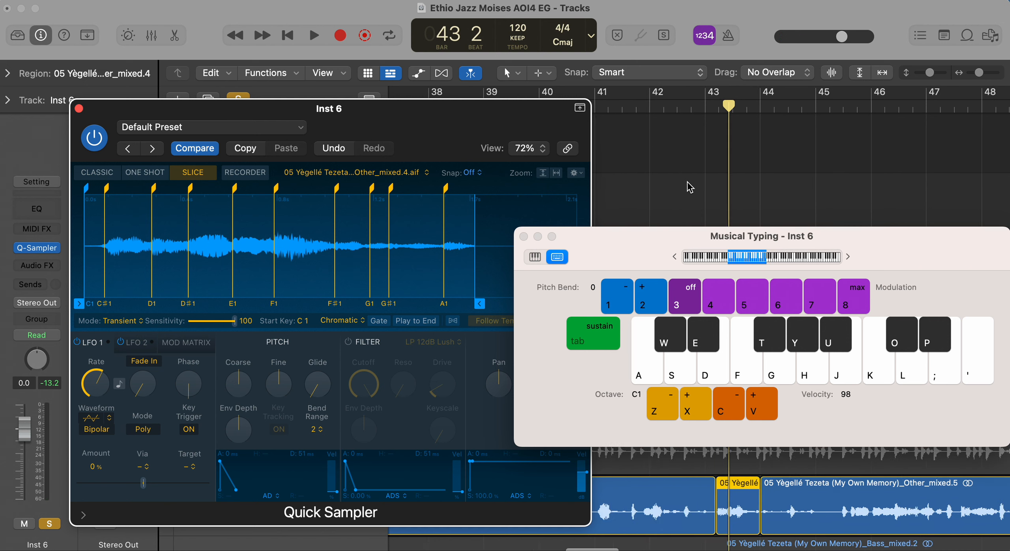
key("s")
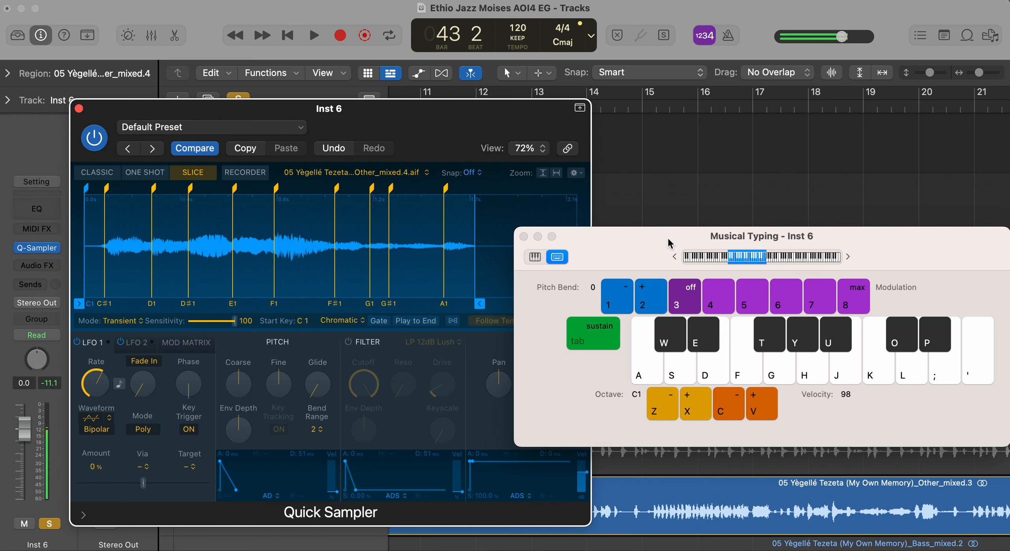
key("e")
key("s")
key("f")
key("s")
key("f")
key("f")
key("s")
key("f")
key("g")
key("f")
key("f")
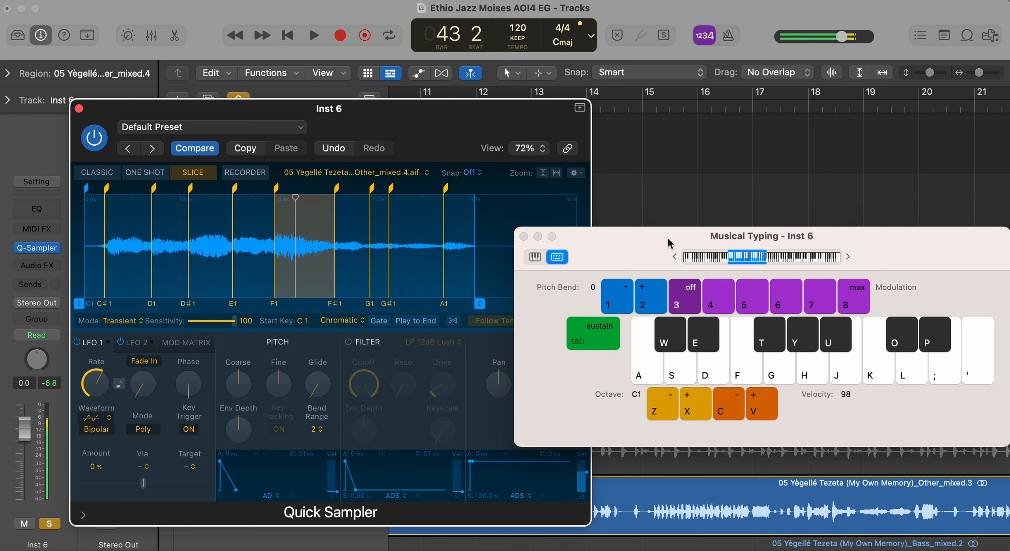
- Move the Quick Sampler window clear of the upper tracks and enable the cycle range over the first four bars
scroll(734, 163, "left", 15)
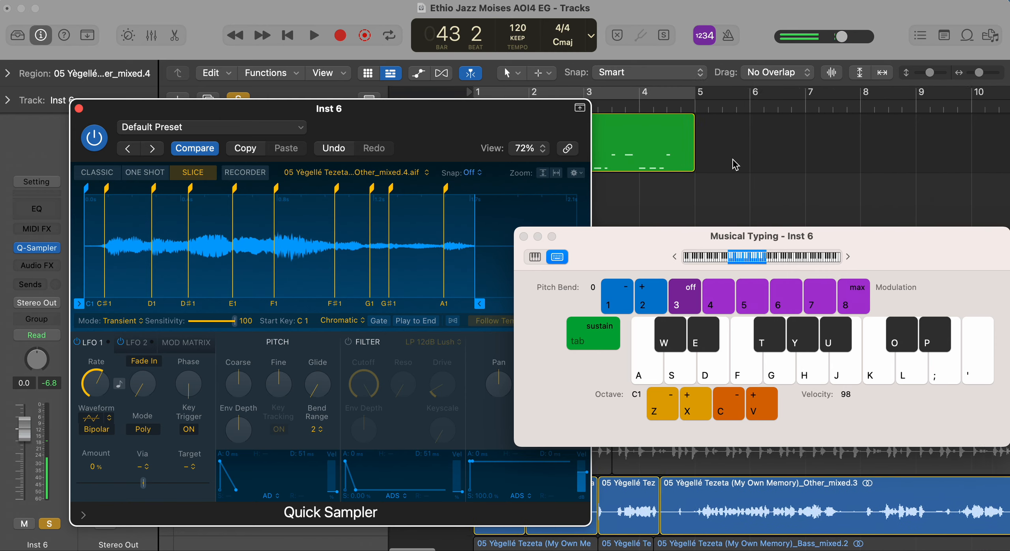
left_click_drag(442, 118, 367, 292)
left_click(444, 99)
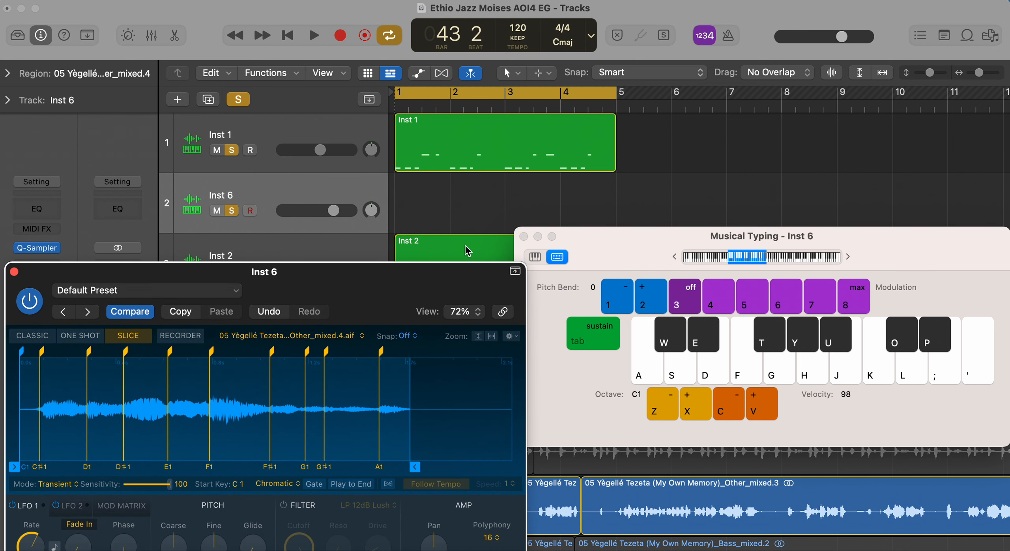
- Move the G♯1 slice marker to 1.308 s while auditioning the F1 and G1 slices
key("f")
key("f")
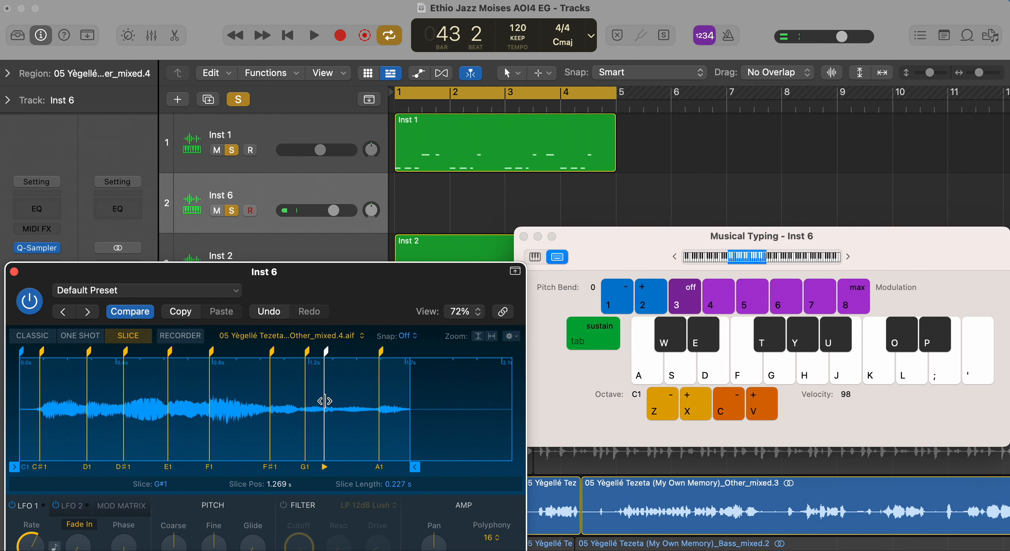
key("g")
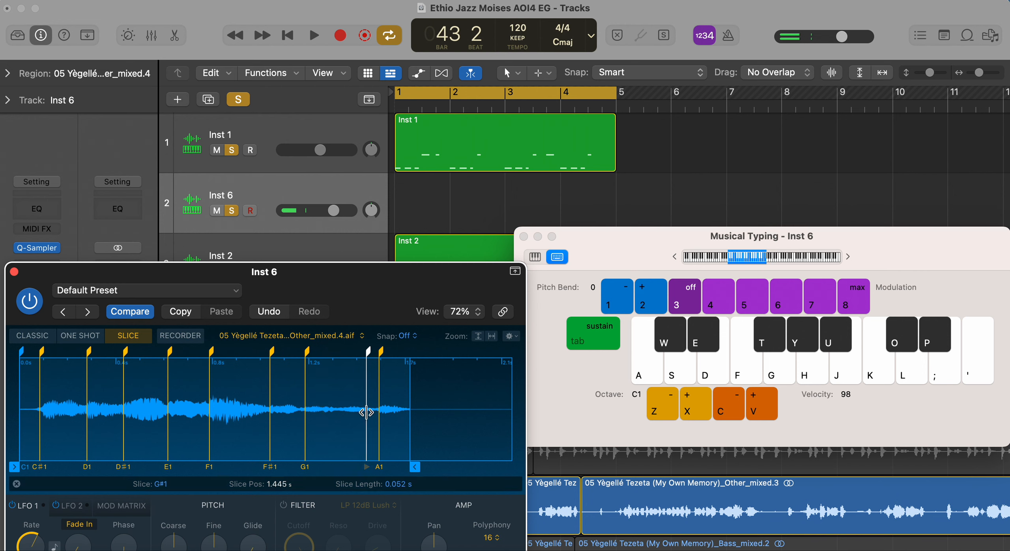
key("g")
left_click_drag(366, 412, 333, 410)
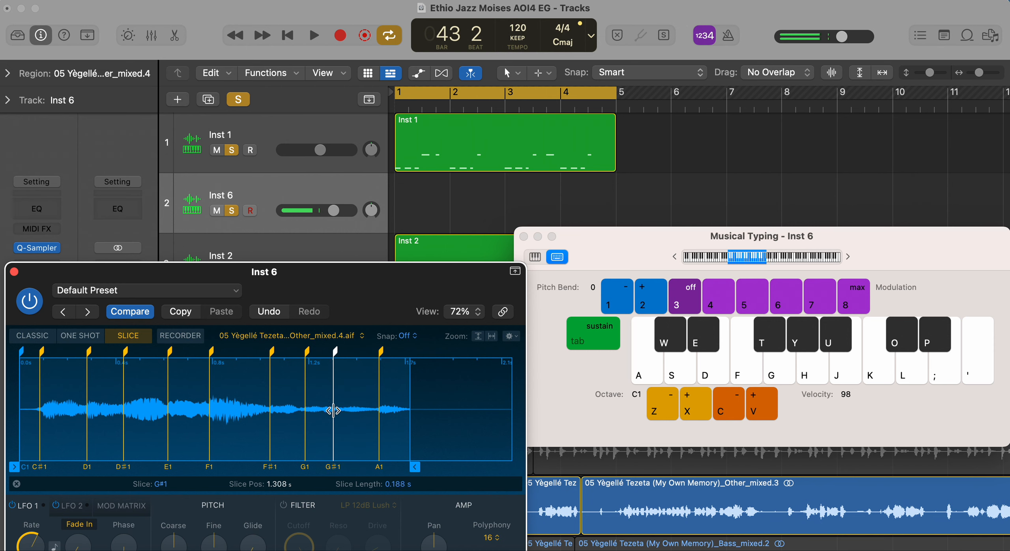
key("g")
- Rehearse a phrase on Inst 6 using the slices between C1 and G1, centred on F1
key("f")
key("f")
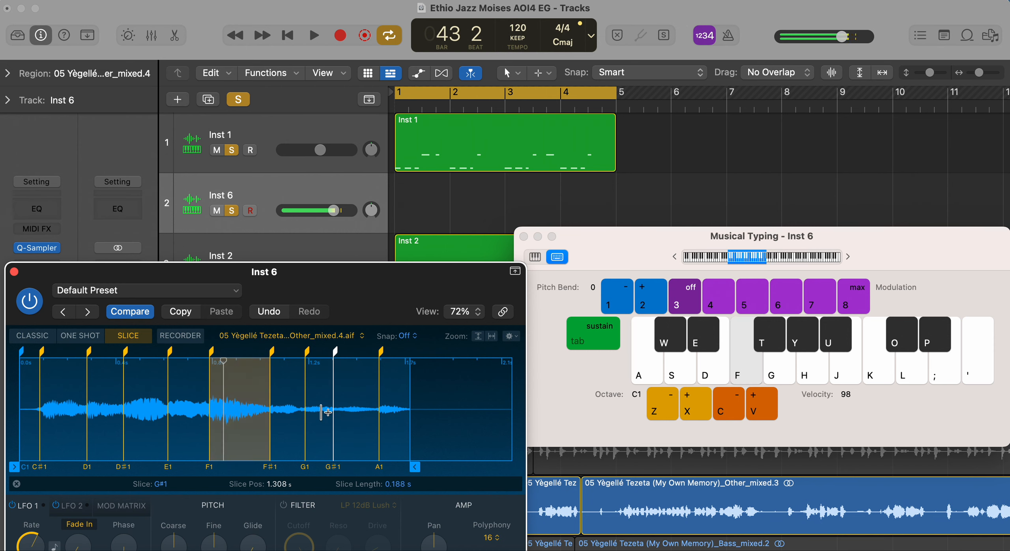
key("f")
key("f")
key("f")
key("d")
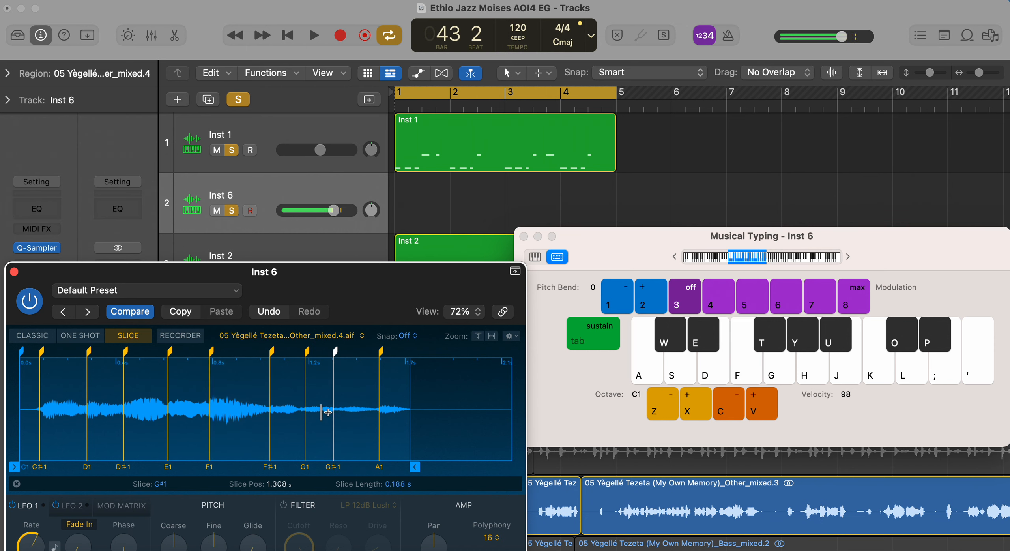
key("f")
key("f")
key("s")
key("f")
key("f")
key("s")
key("s")
key("d")
key("f")
key("a")
key("w")
key("w")
key("f")
key("d")
key("w")
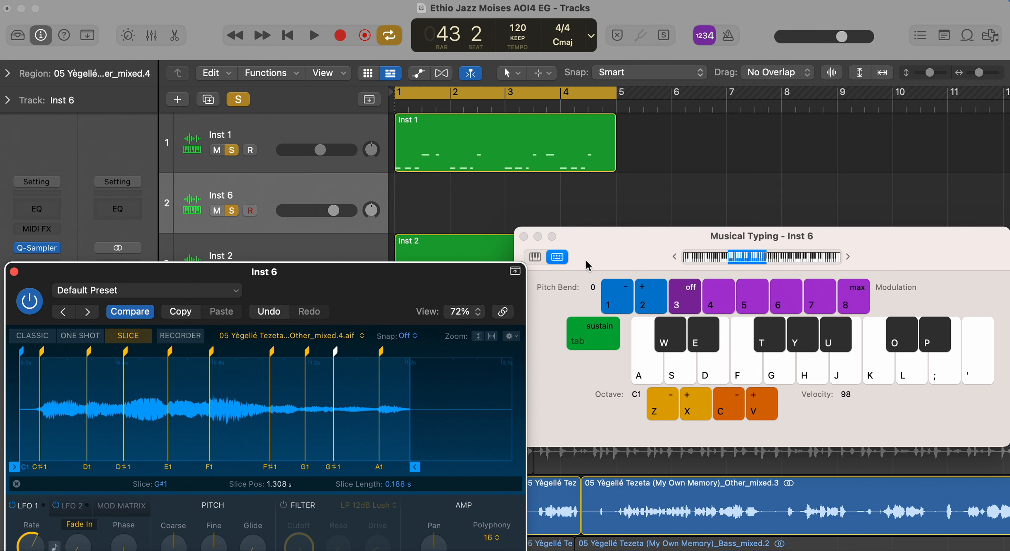
key("g")
key("f")
key("f")
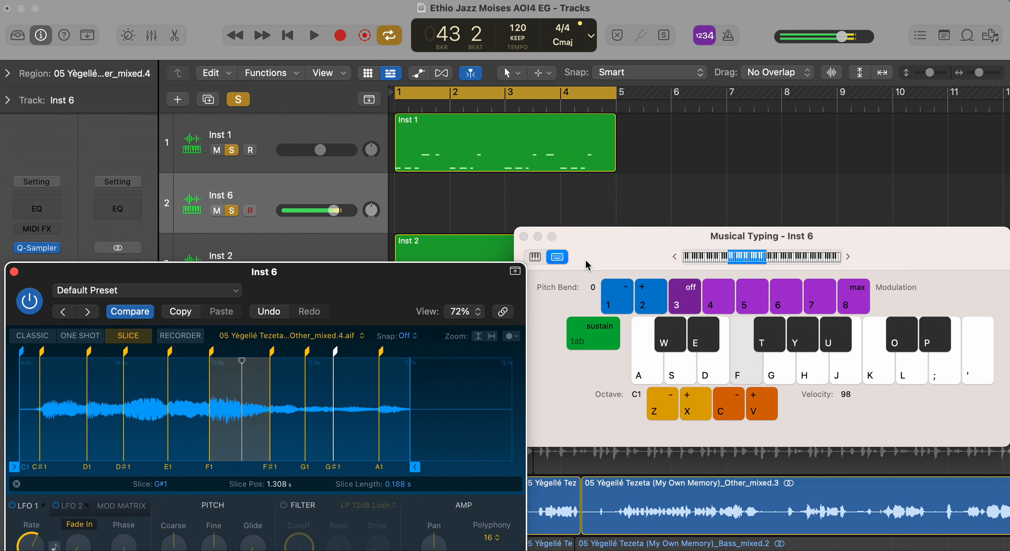
- Move the Quick Sampler window off the lower tracks and take the Other_mixed stem track out of solo during playback
key("space")
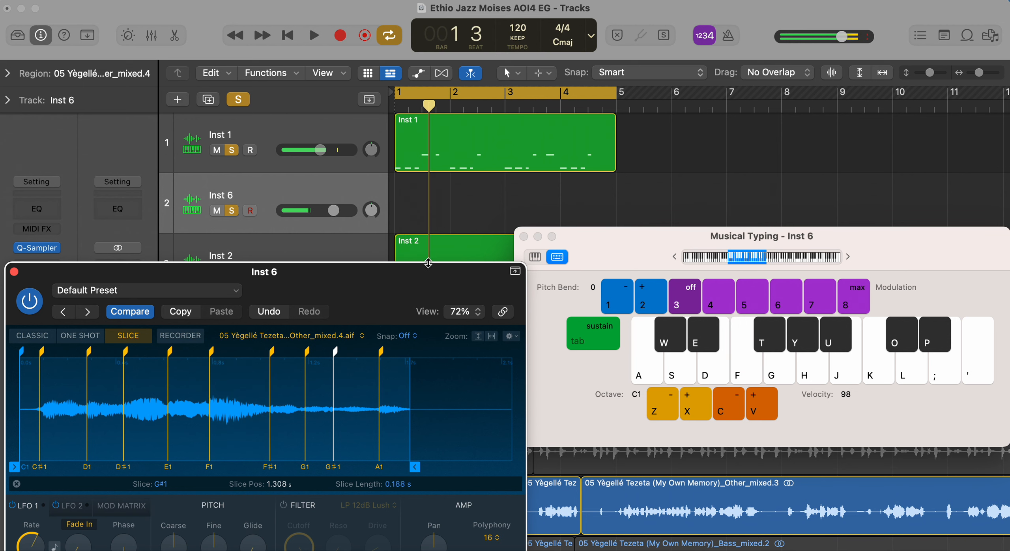
left_click_drag(434, 272, 501, 510)
scroll(289, 475, "down", 2)
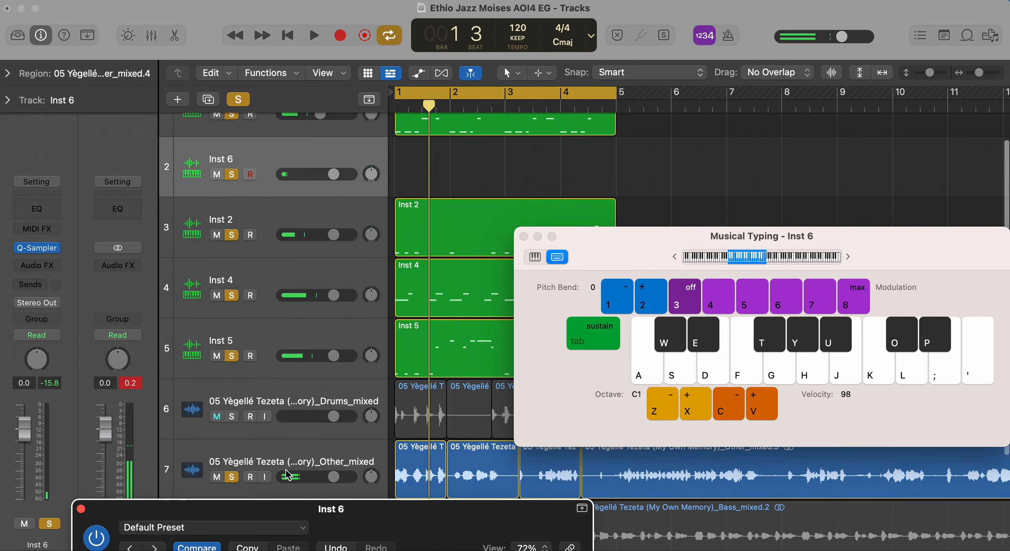
key("space")
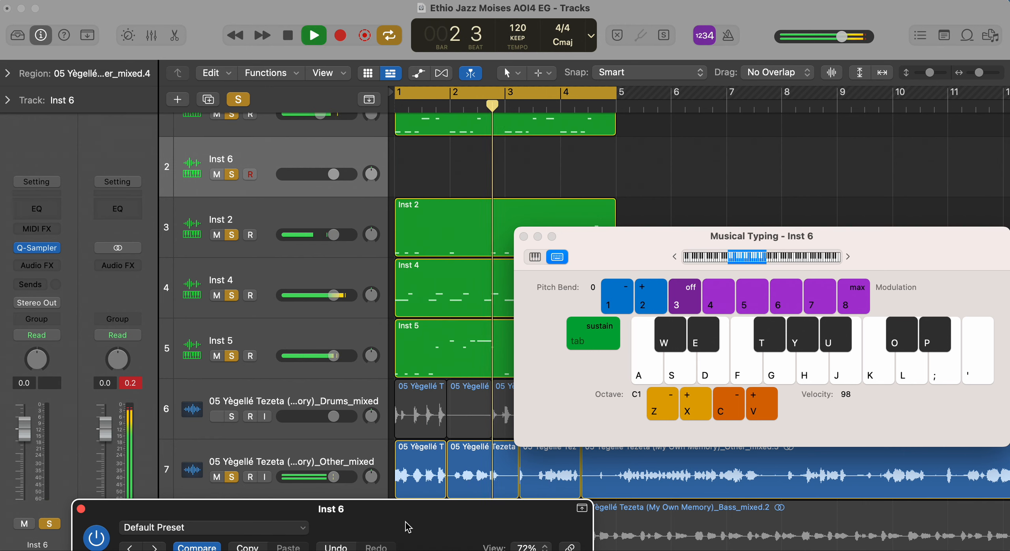
left_click(231, 477)
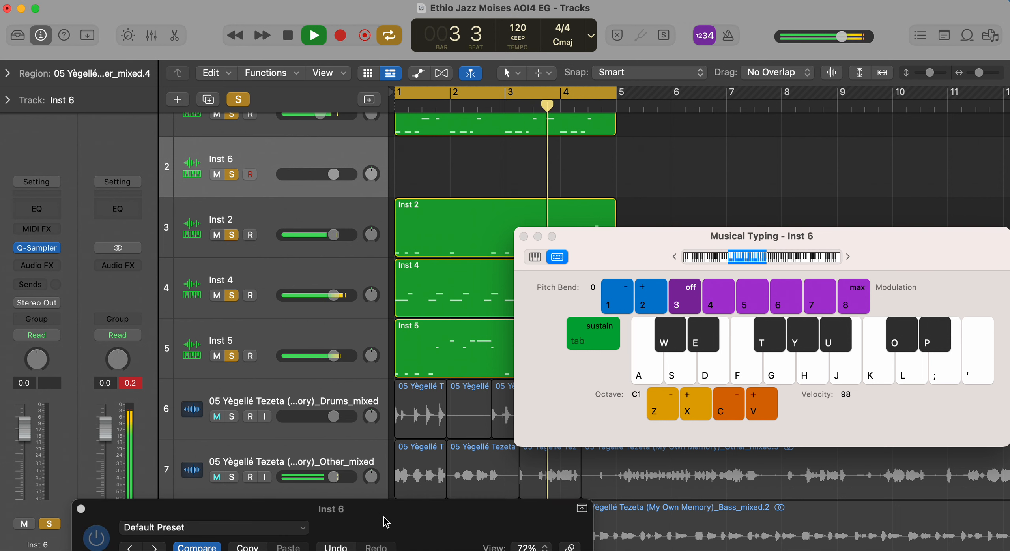
- Bring the Quick Sampler window back into full view, take Inst 2 out of solo and audition the F1 slice
left_click_drag(386, 521, 375, 245)
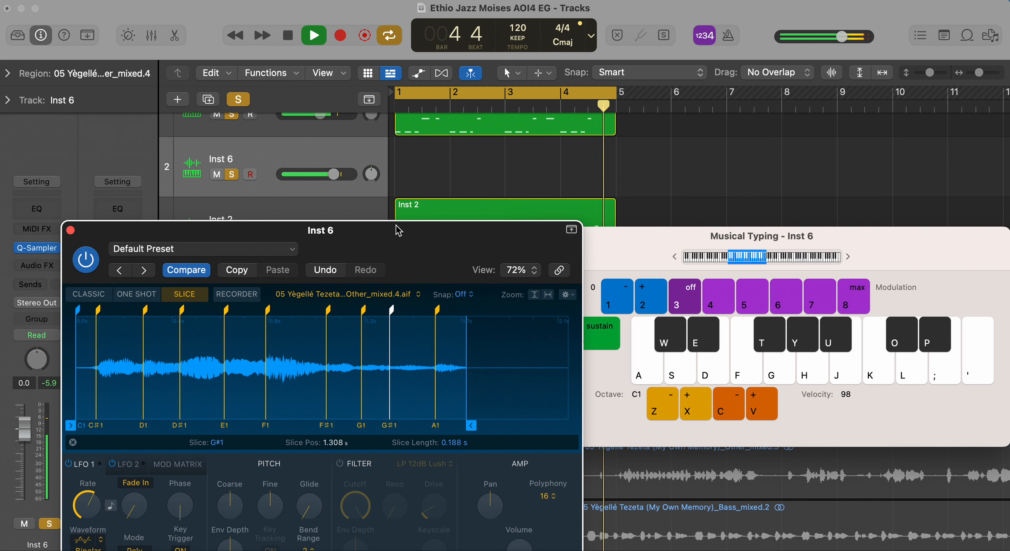
left_click_drag(398, 234, 396, 168)
left_click(231, 235)
key("f")
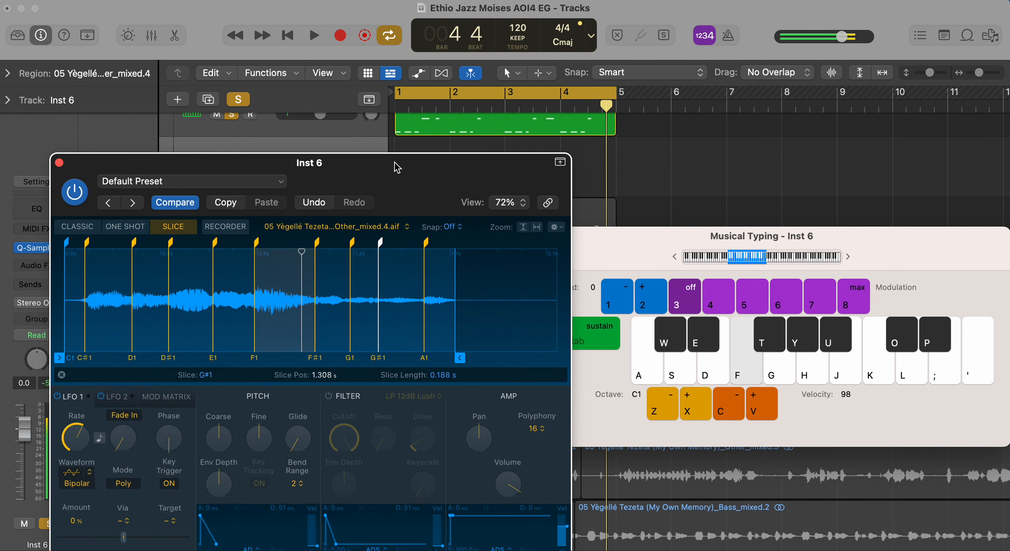
- Practise phrases on Inst 6 over the looping beat, alternating mainly between the F1, C♯1 and D♯1 slices
key("space")
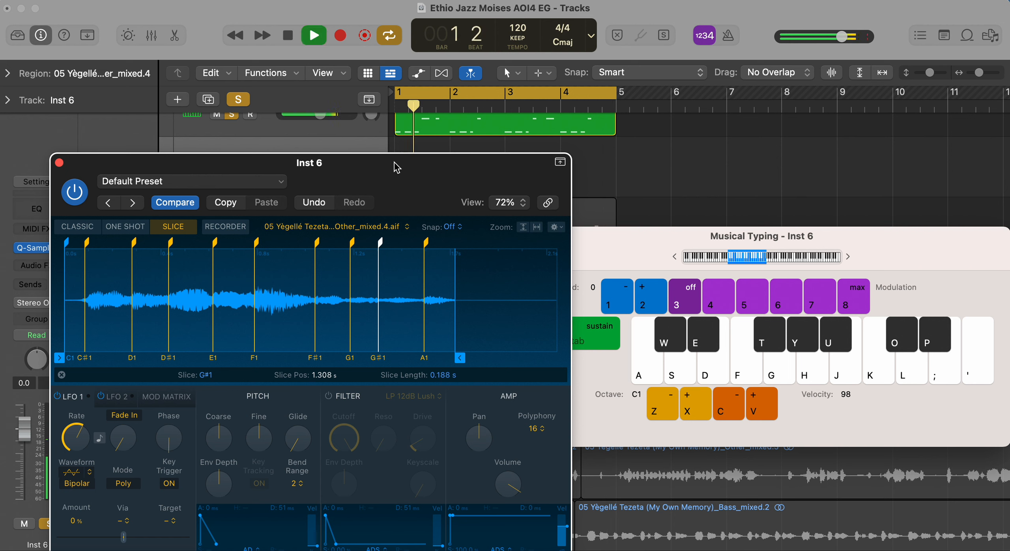
key("f")
key("s")
key("f")
key("f")
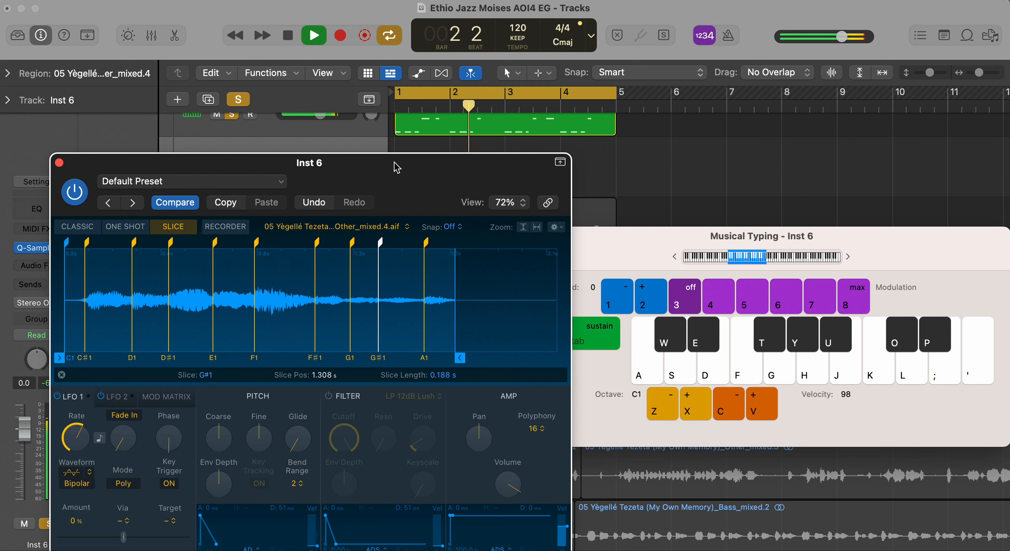
key("f")
key("w")
key("f")
key("w")
key("w")
key("w")
key("e")
key("w")
key("e")
key("d")
key("f")
key("w")
key("w")
key("f")
key("f")
key("g")
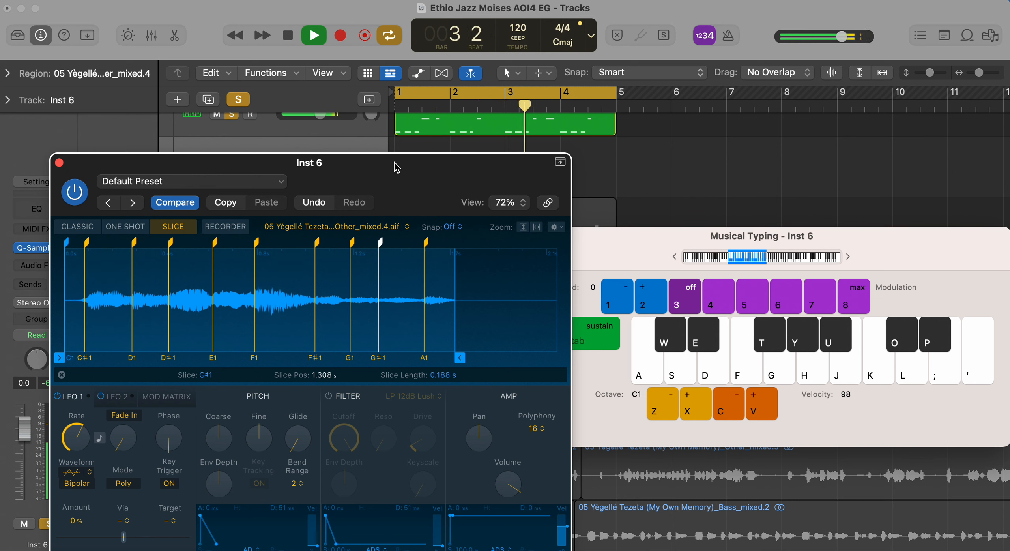
key("f")
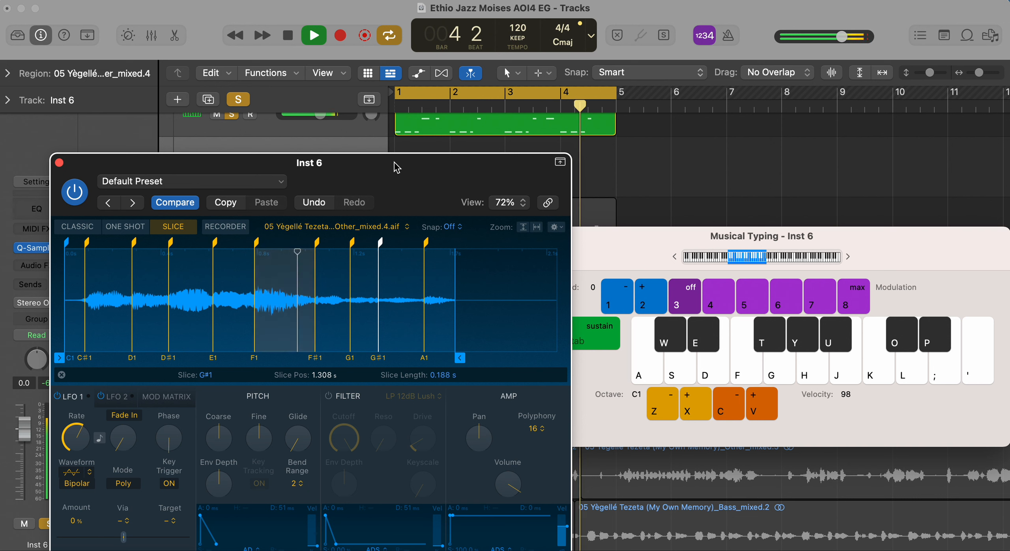
key("e")
key("a")
key("f")
key("f")
key("f")
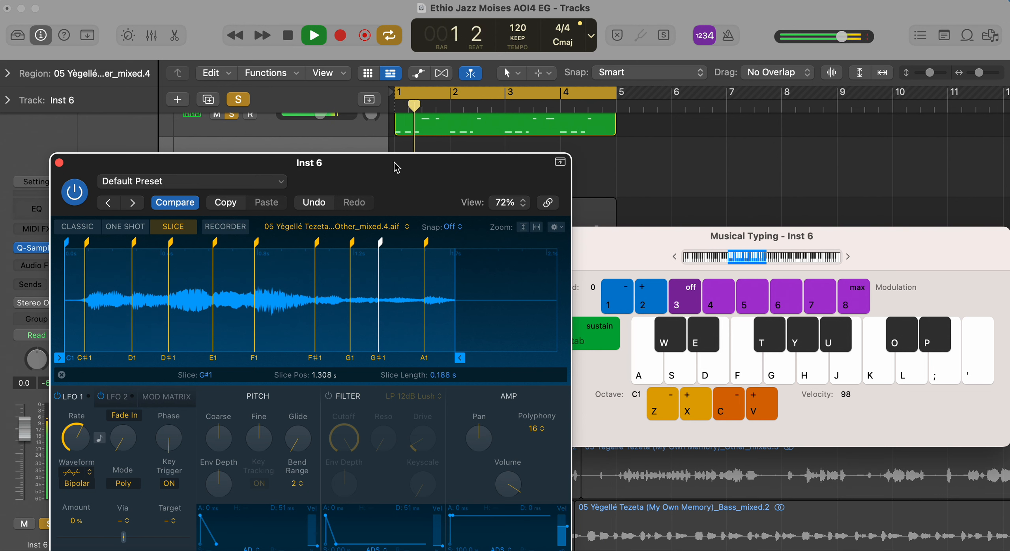
key("f")
key("f")
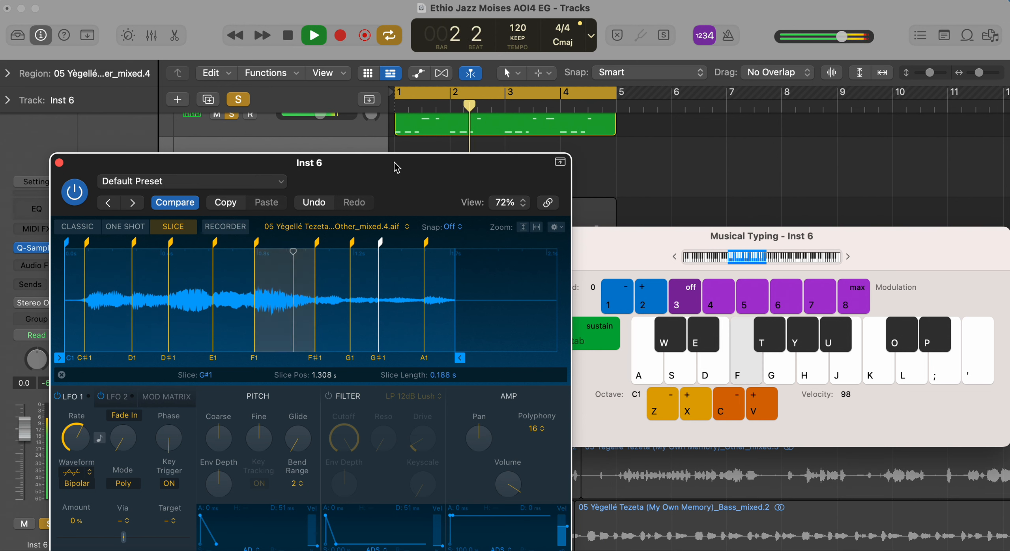
key("f")
key("f")
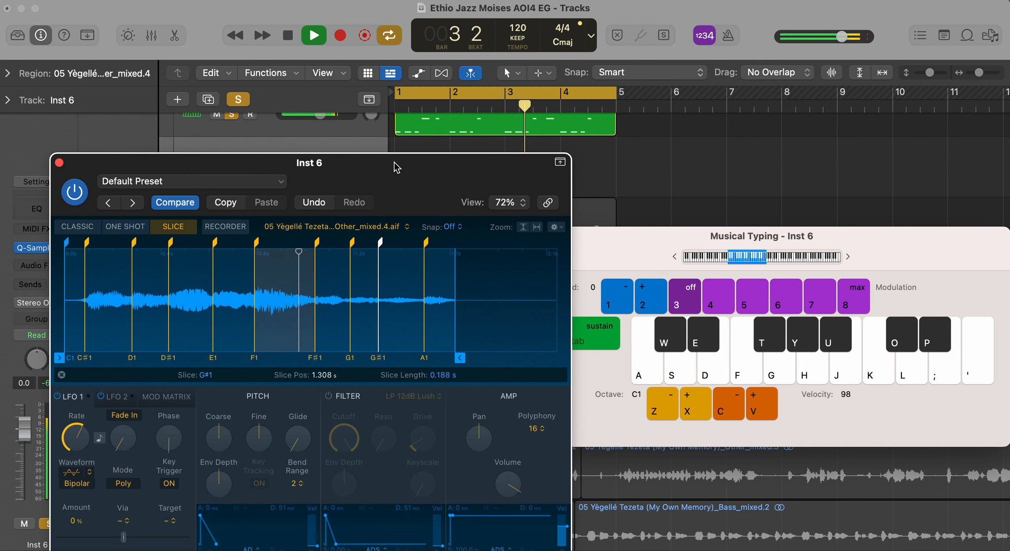
key("space")
- With the cycle off and the metronome on, record a four-bar phrase on Inst 6 using the C♯1, D1, E1 and F1 slices
left_click_drag(363, 172, 355, 323)
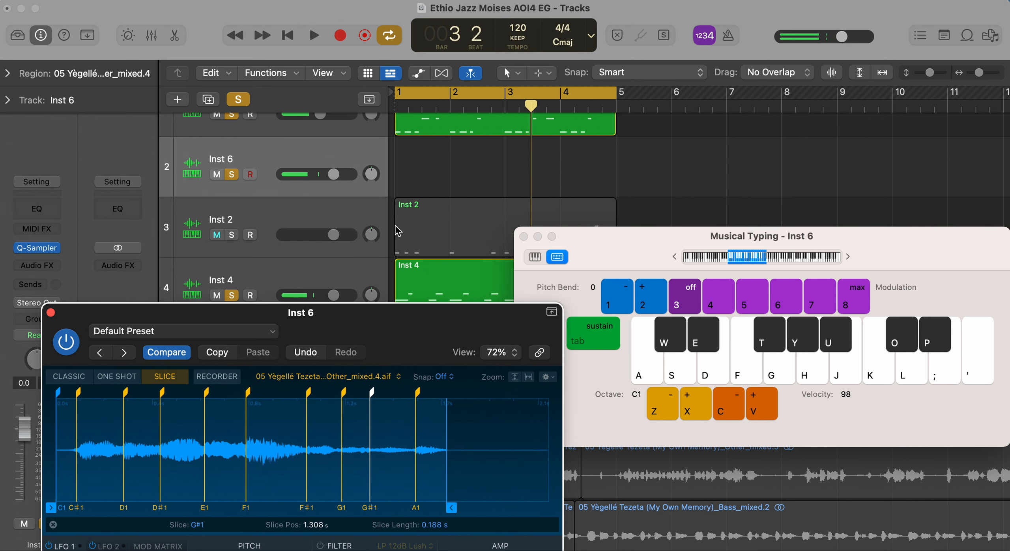
left_click(458, 94)
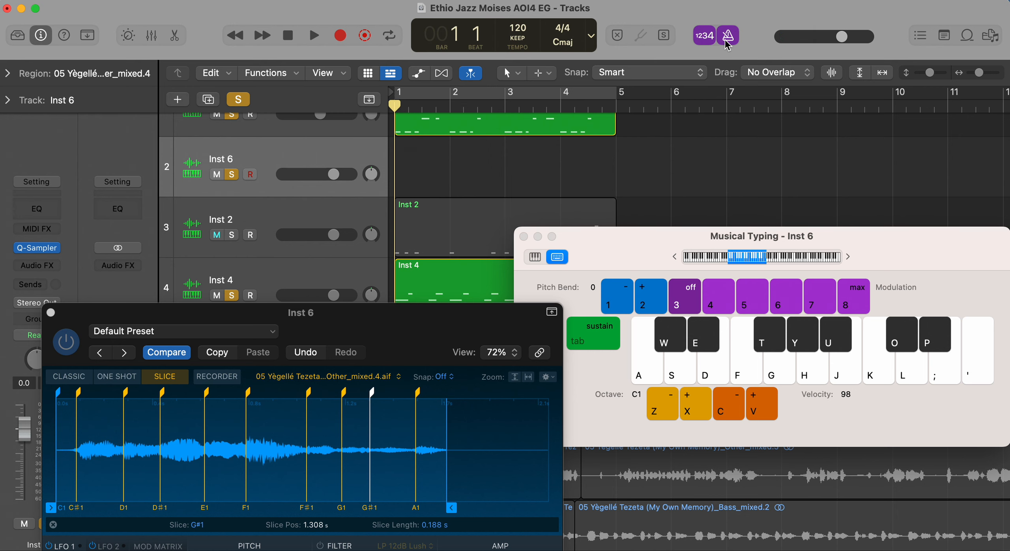
key("r")
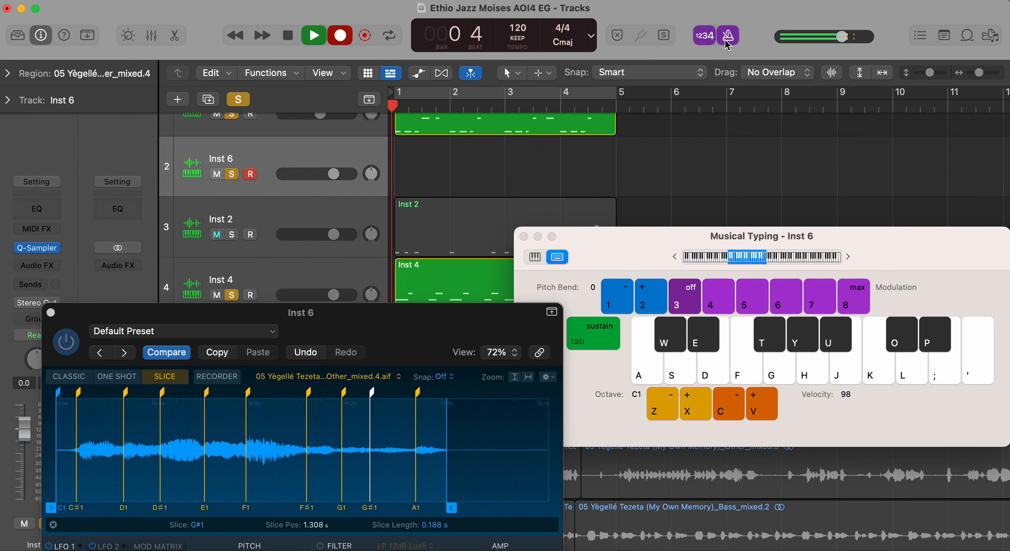
key("s")
key("s")
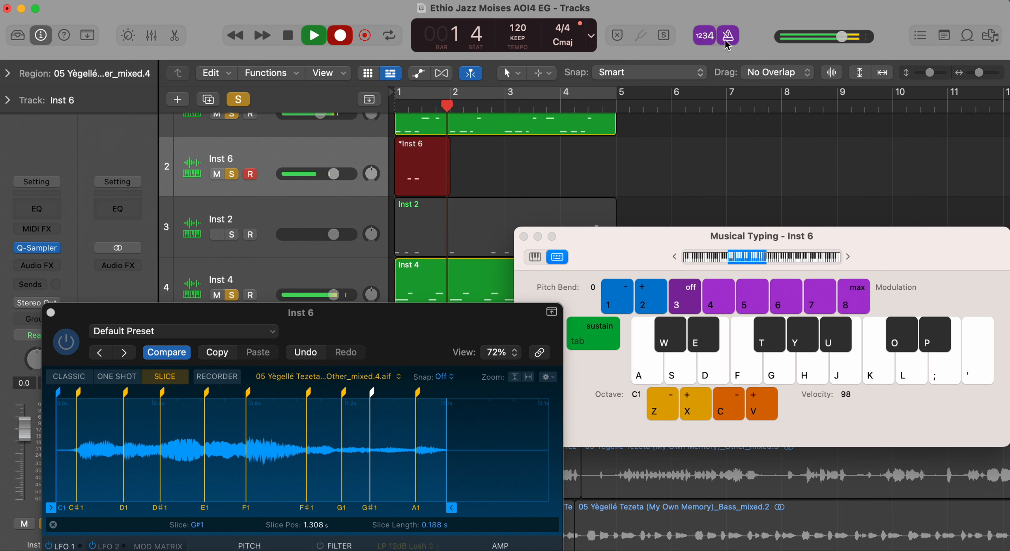
key("s")
key("s")
key("d")
key("f")
key("f")
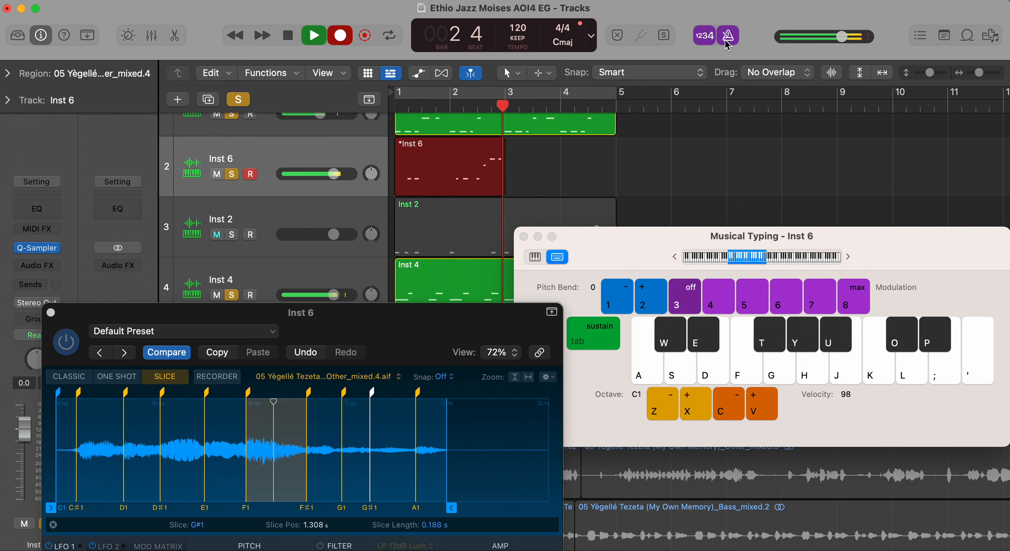
key("s")
key("d")
key("d")
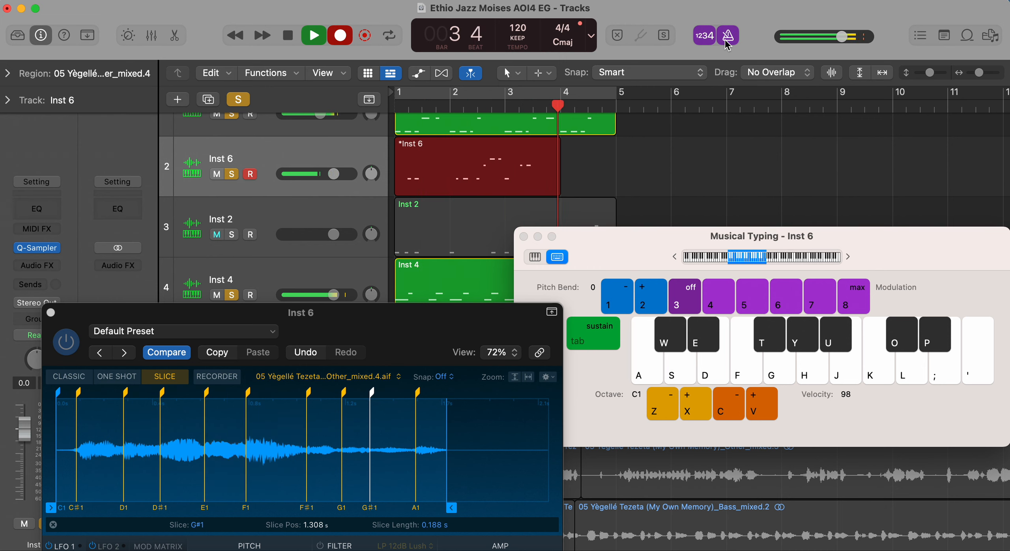
key("w")
key("s")
key("w")
key("d")
key("f")
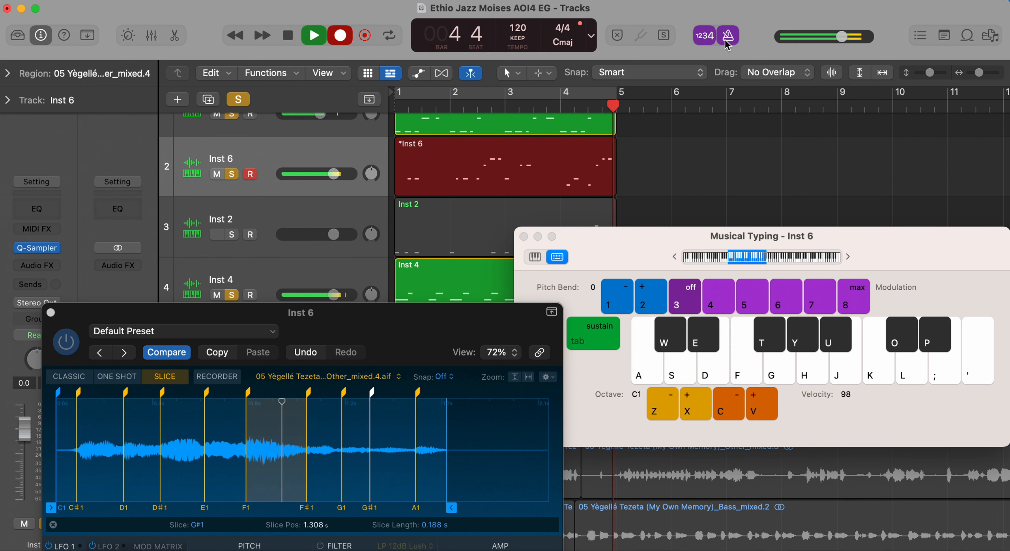
key("space")
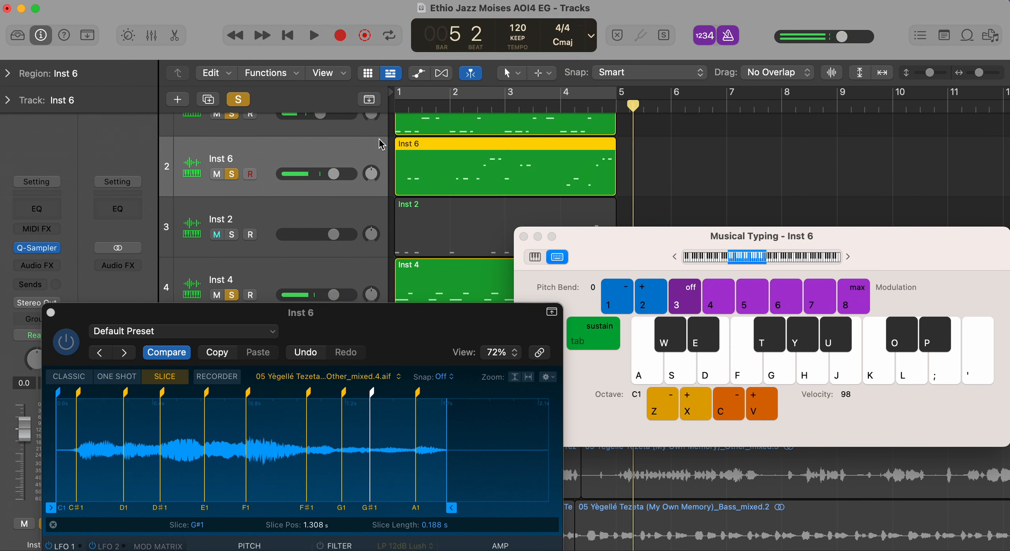
- Re-enable the four-bar cycle and open the Inst 6 region in the Piano Roll, with the Quick Sampler and Musical Typing windows closed
left_click(451, 94)
key("e")
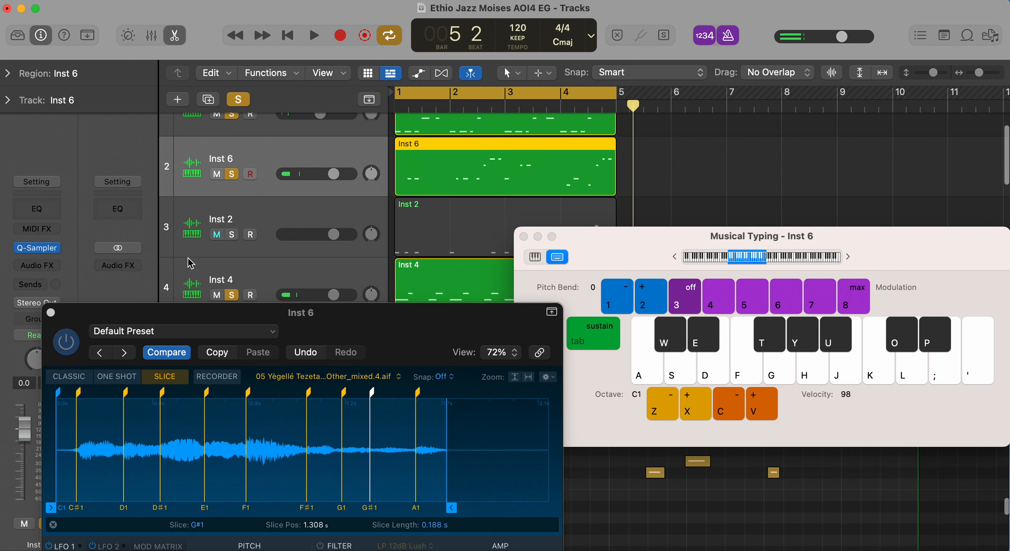
left_click(50, 313)
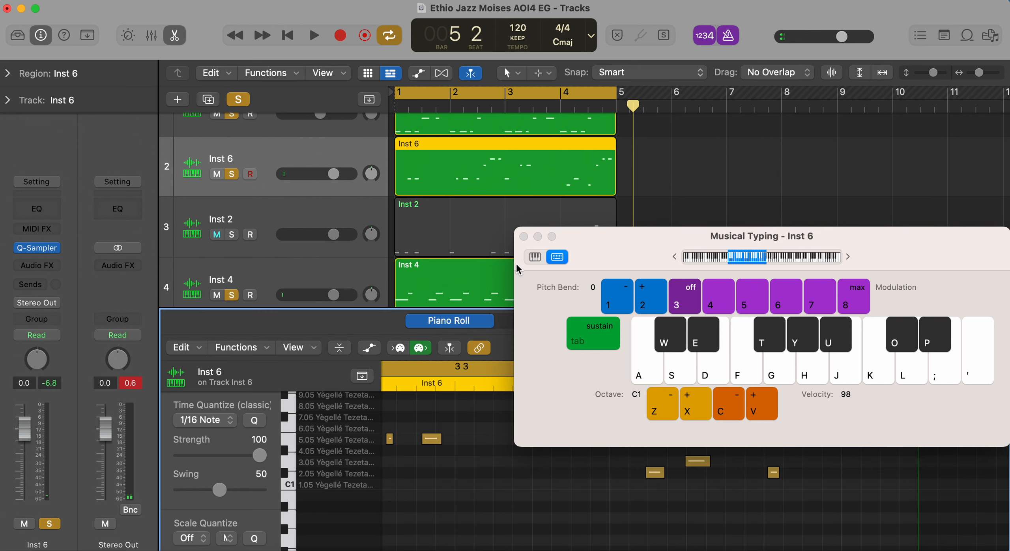
left_click(524, 237)
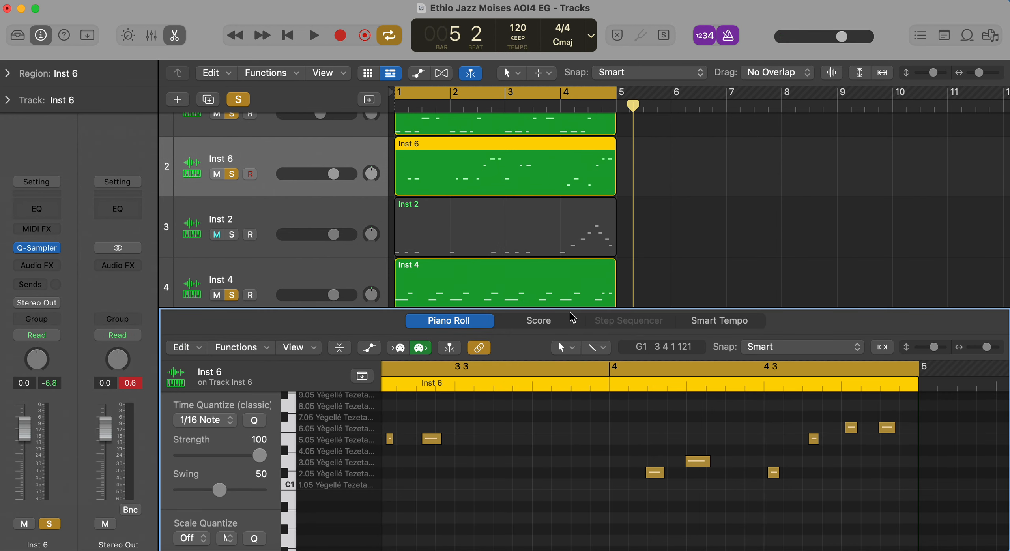
- Enlarge the Piano Roll and quantize all notes of the Inst 6 region to 1/16 Note
left_click_drag(572, 310, 571, 226)
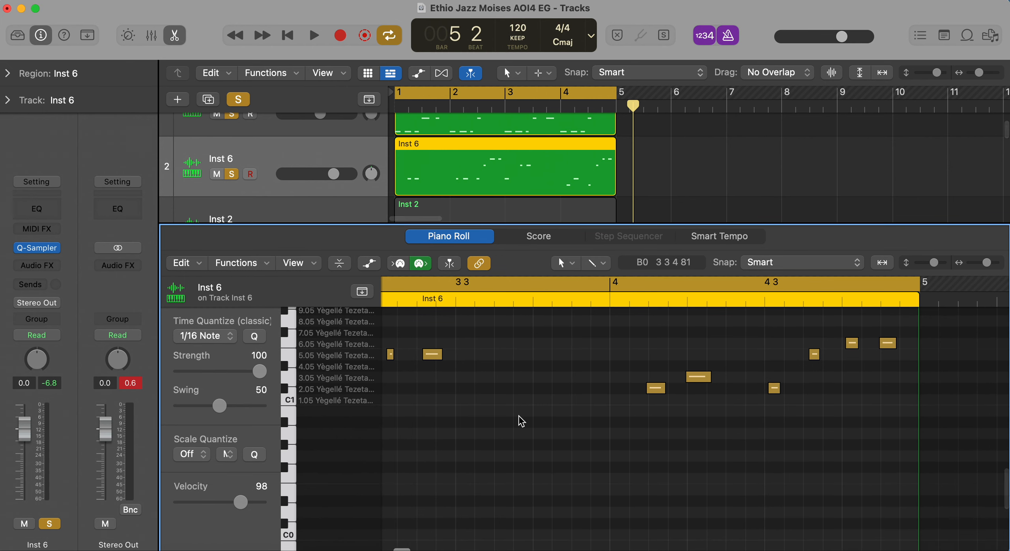
scroll(521, 420, "left", 2)
key("super+a")
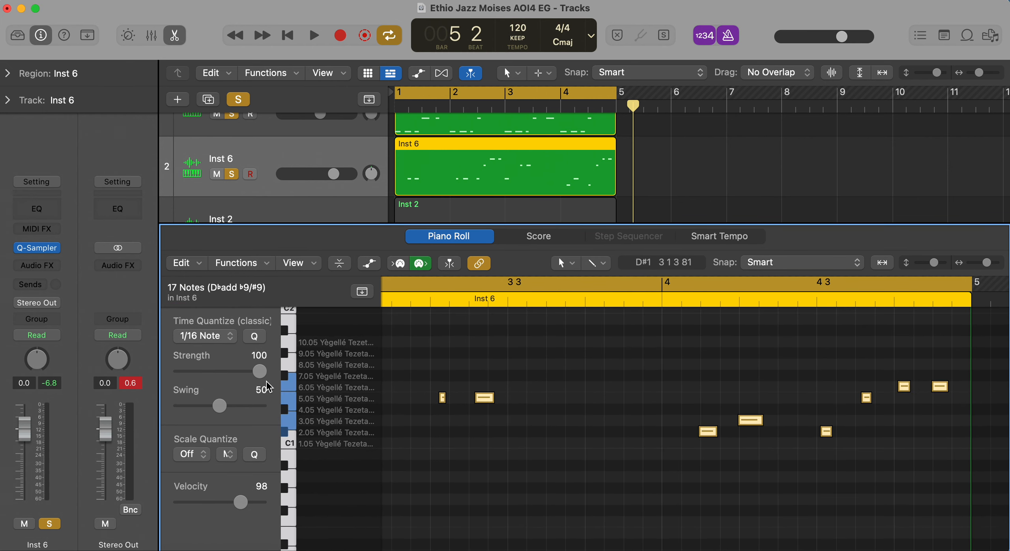
- Play back the quantized Inst 6 phrase in the cycle, with the whole region visible in the Piano Roll
key("space")
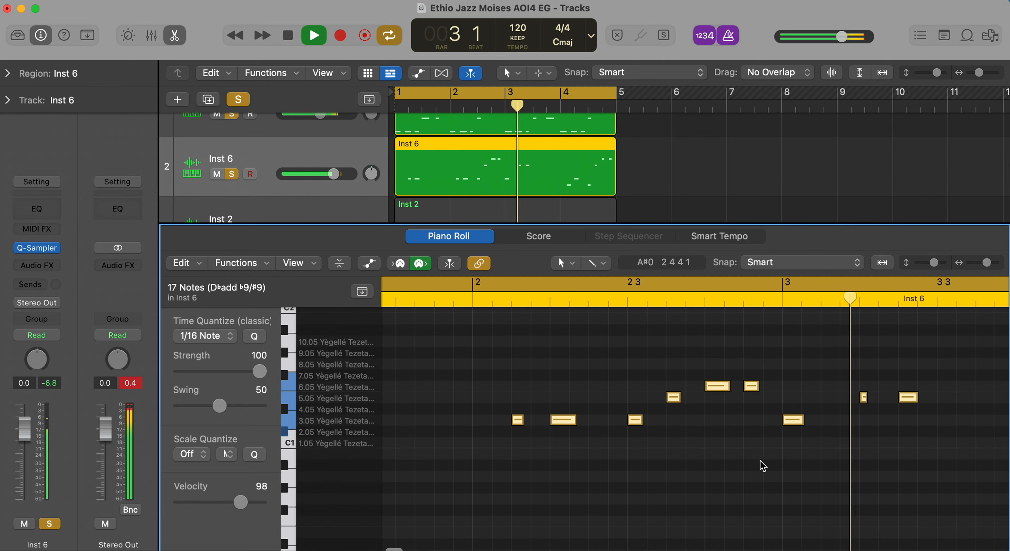
scroll(760, 461, "down", 5)
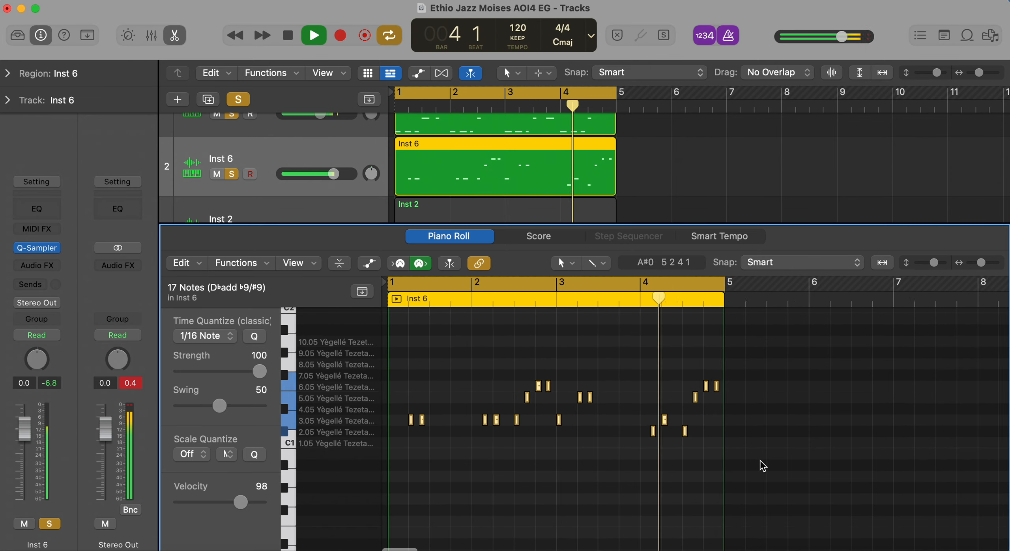
scroll(760, 460, "up", 2)
scroll(760, 461, "left", 4)
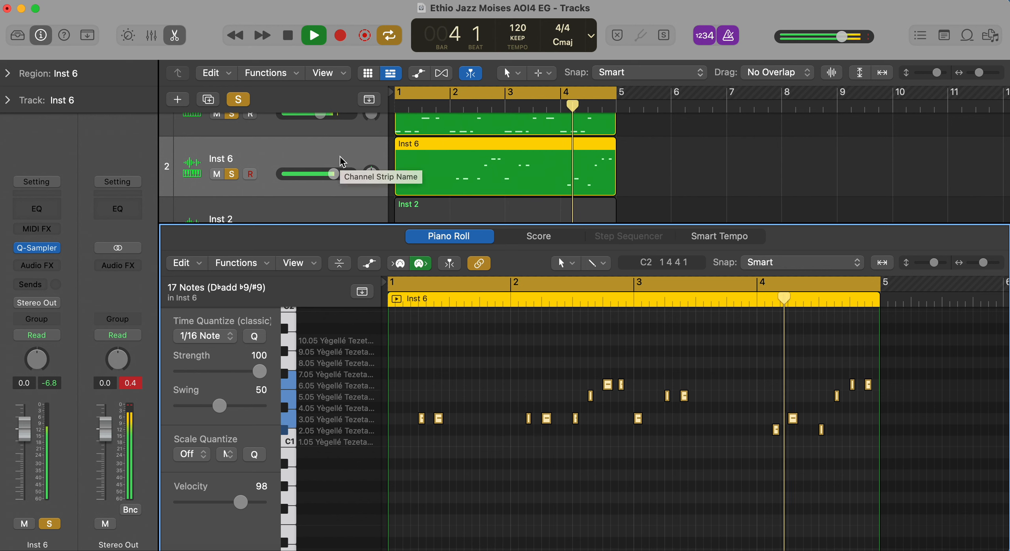
key("space")
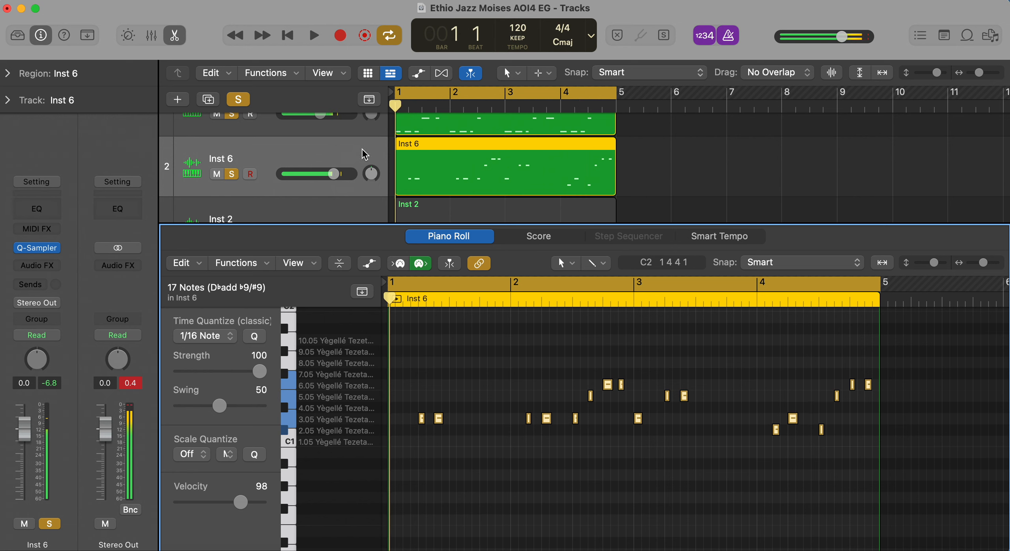
- Solo Inst 2 again to audition it with the new Inst 6 phrase, and close the Piano Roll
scroll(327, 185, "down", 3)
left_click(232, 159)
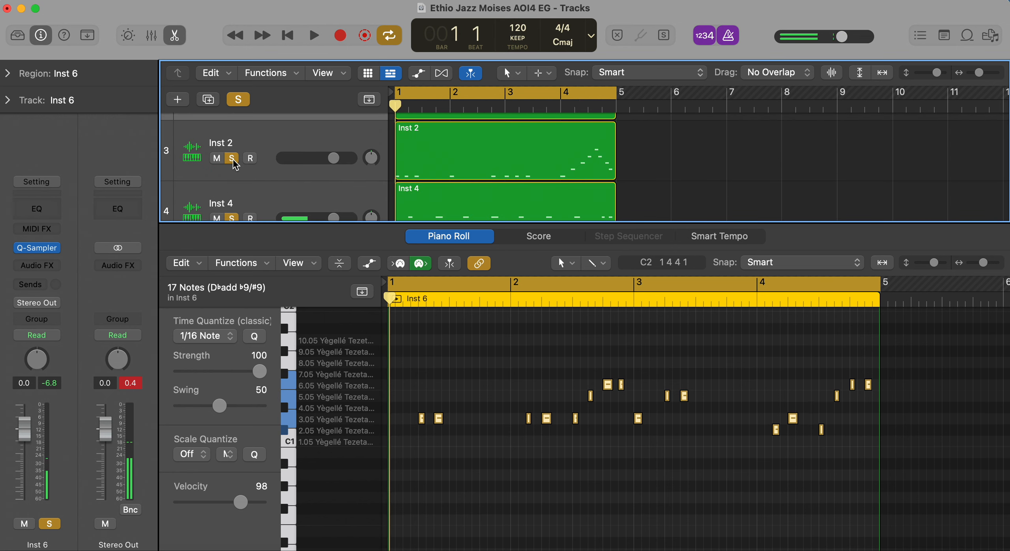
key("space")
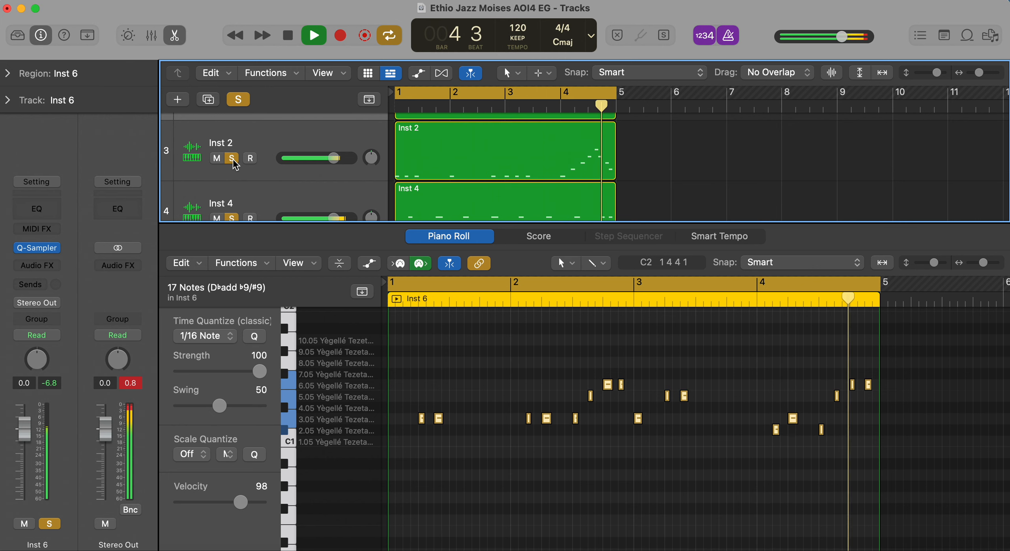
key("space")
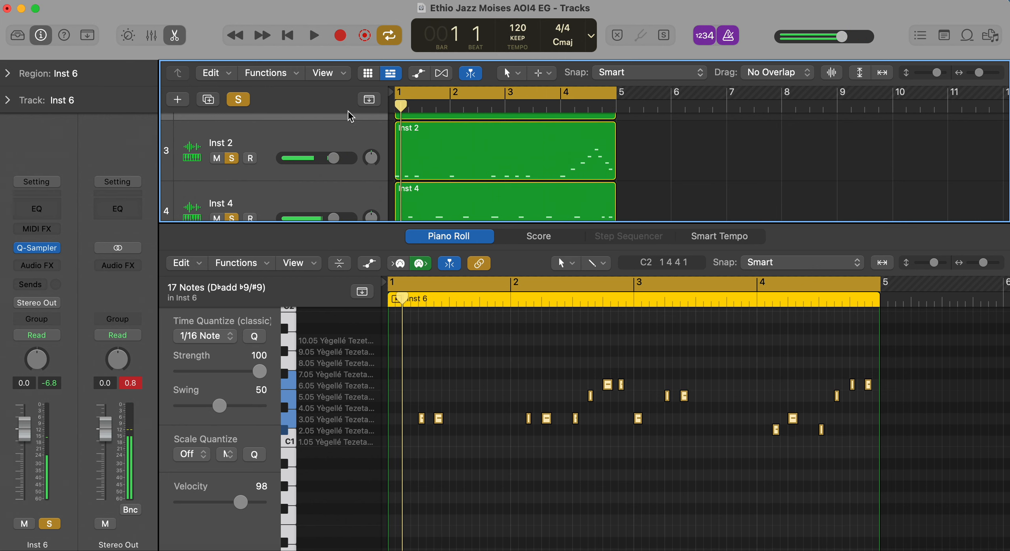
left_click(177, 36)
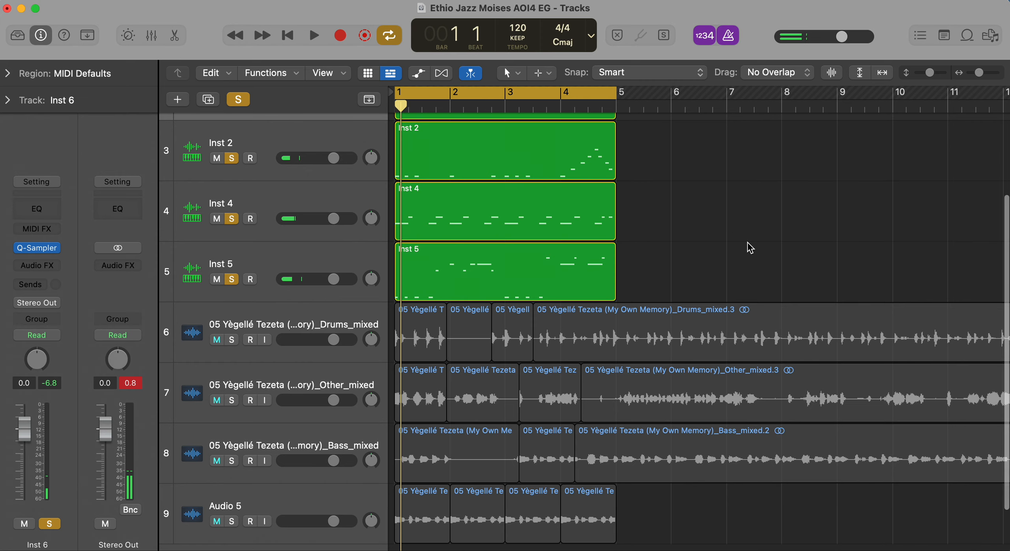
scroll(749, 245, "up", 3)
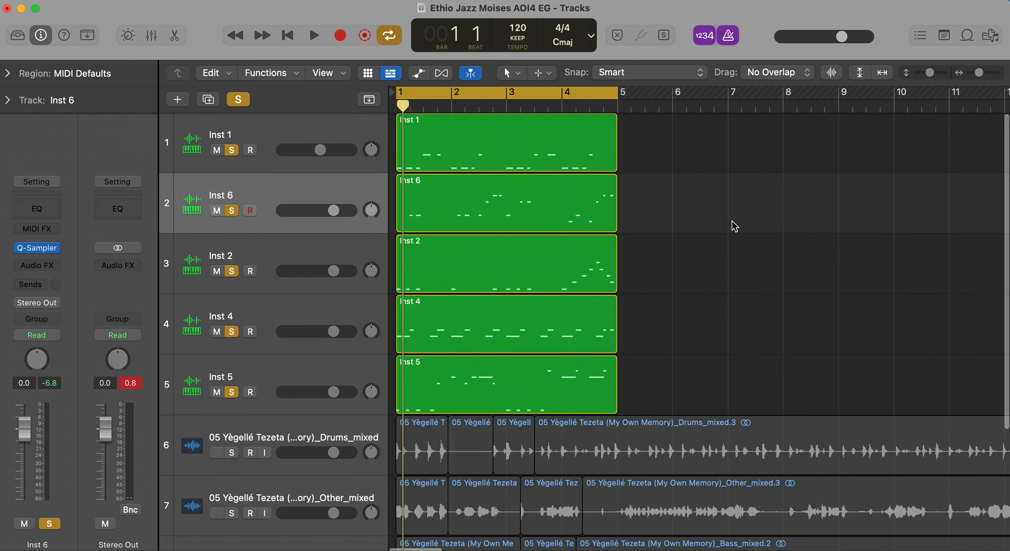
- Survey the Drums, Other and Bass stem tracks and Audio 5 along the timeline beside the four-bar Inst regions, with more bars in view
scroll(448, 395, "down", 2)
scroll(446, 395, "up", 2)
scroll(568, 373, "down", 3)
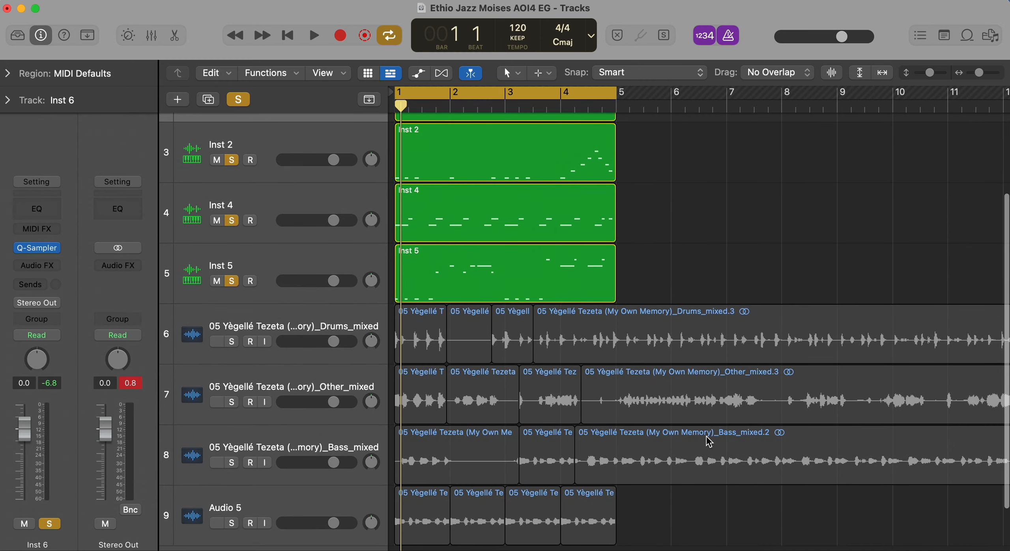
key("super+Left")
key("super+Left")
key("super+Left")
key("super+Left")
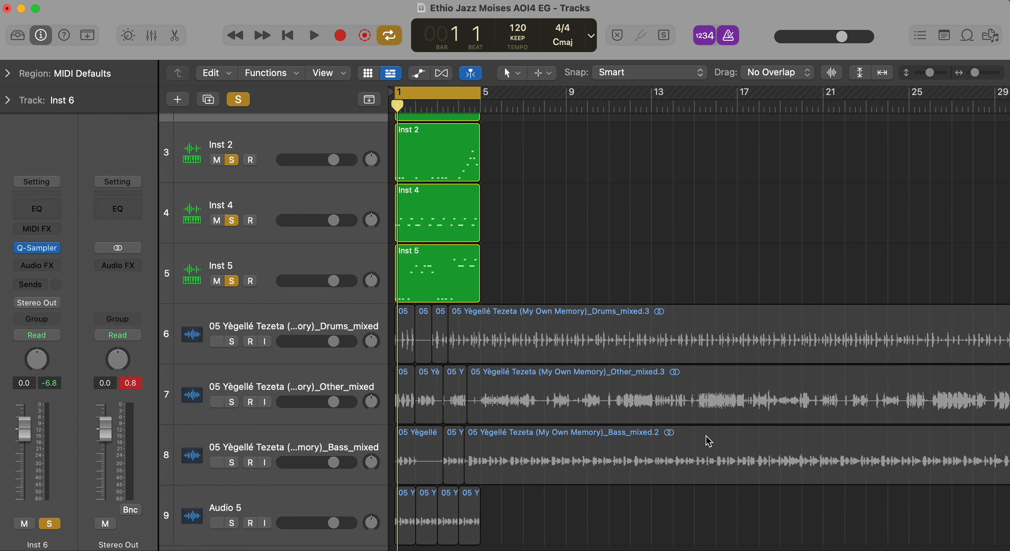
scroll(749, 387, "right", 4)
scroll(749, 386, "down", 5)
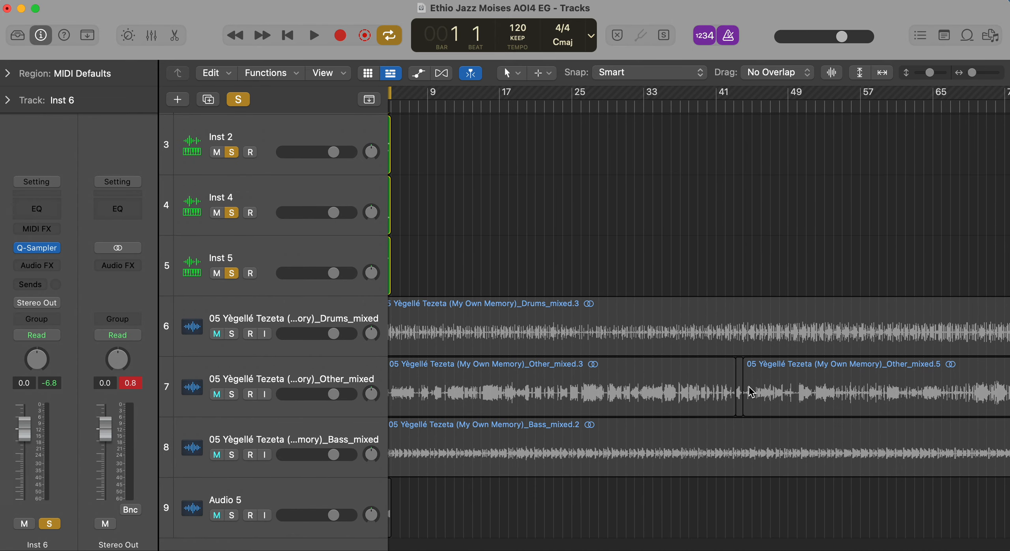
scroll(542, 337, "left", 4)
scroll(542, 338, "right", 4)
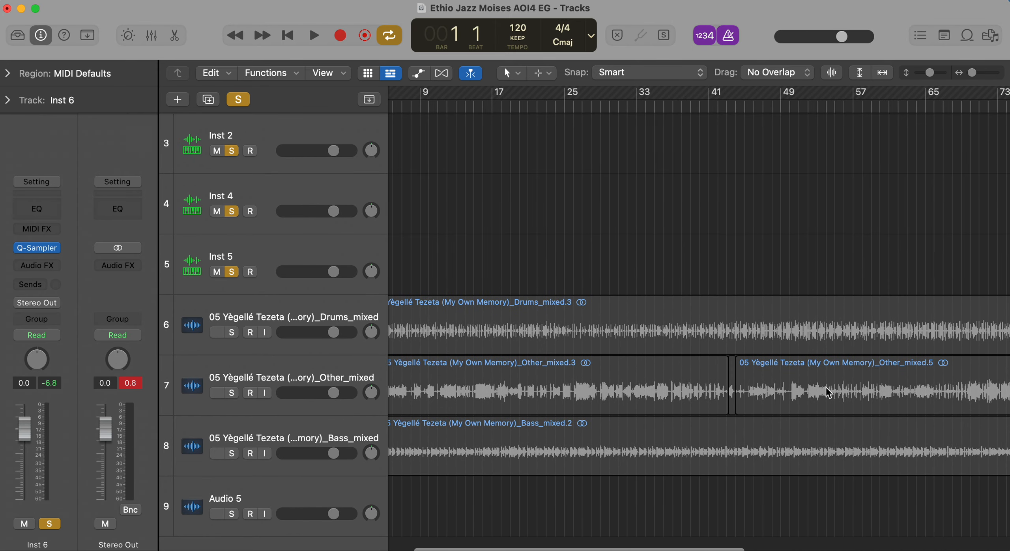
scroll(694, 411, "left", 4)
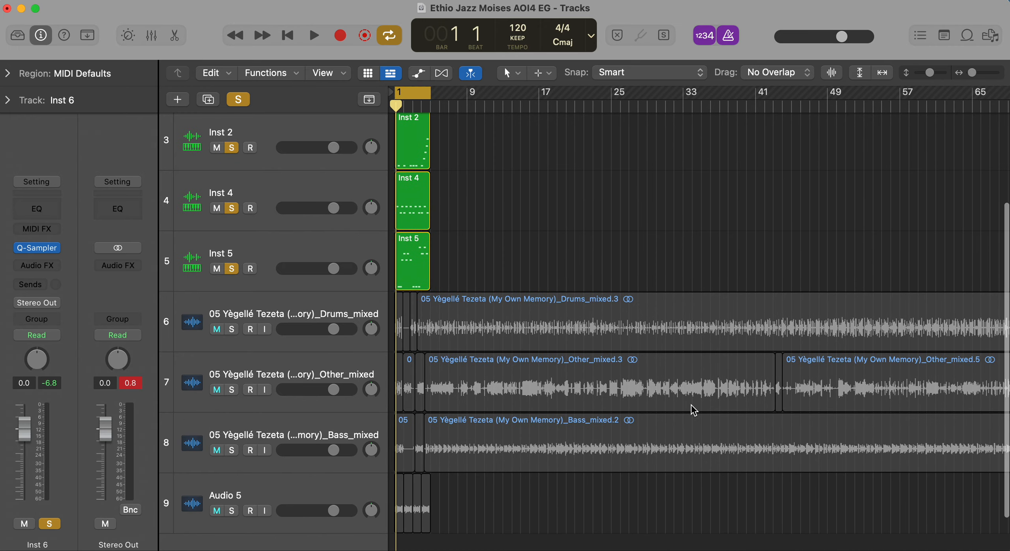
scroll(695, 411, "up", 2)
scroll(693, 410, "down", 3)
scroll(693, 411, "right", 6)
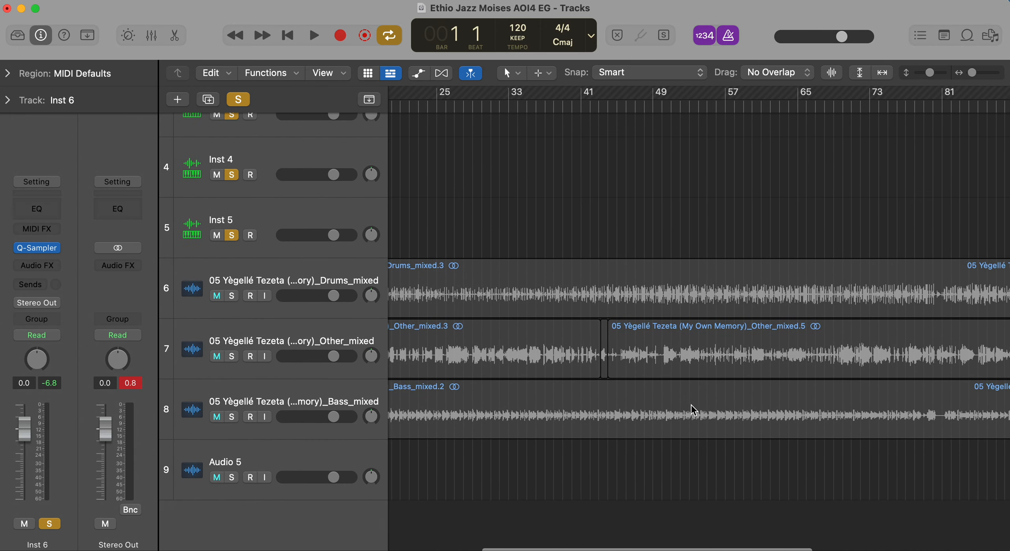
scroll(693, 411, "left", 6)
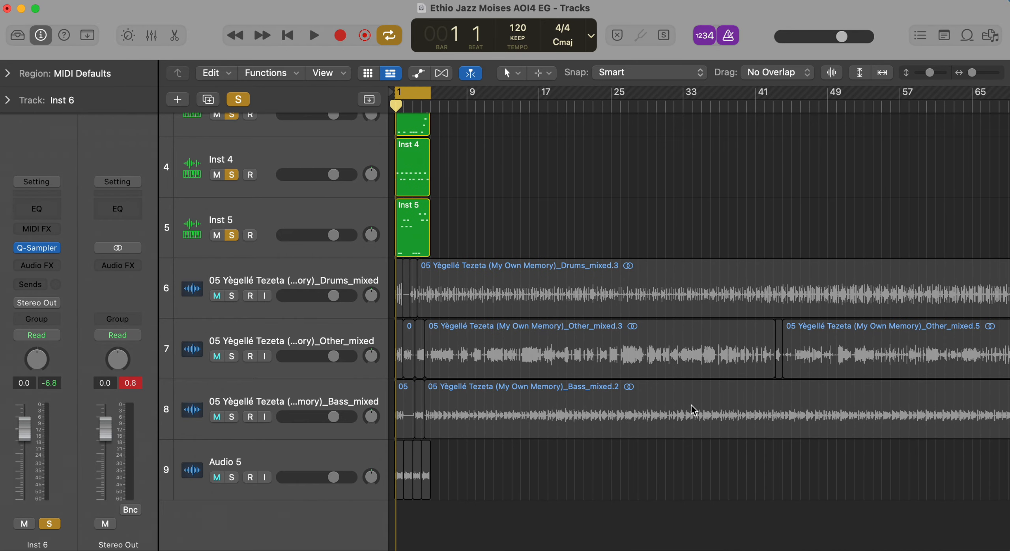
scroll(701, 411, "down", 1)
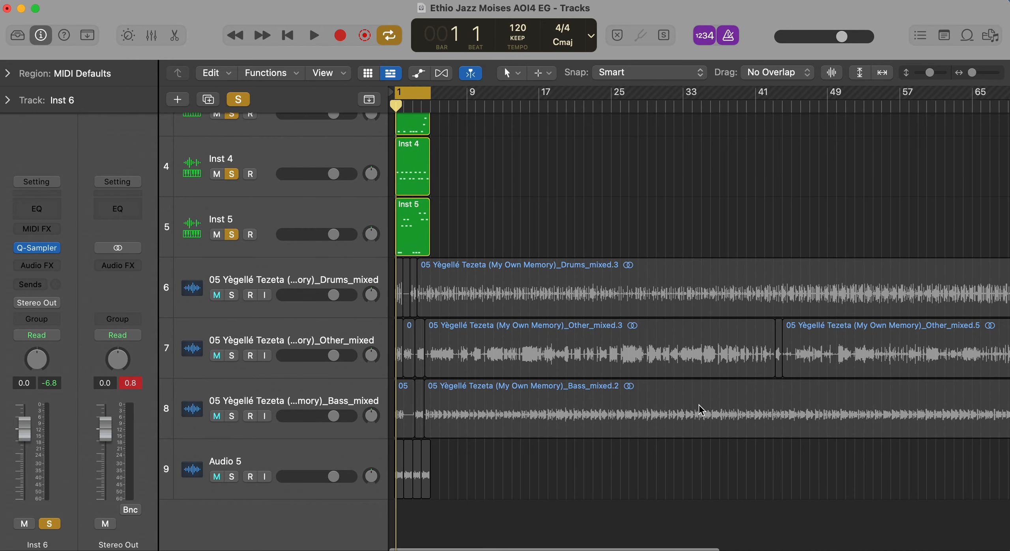